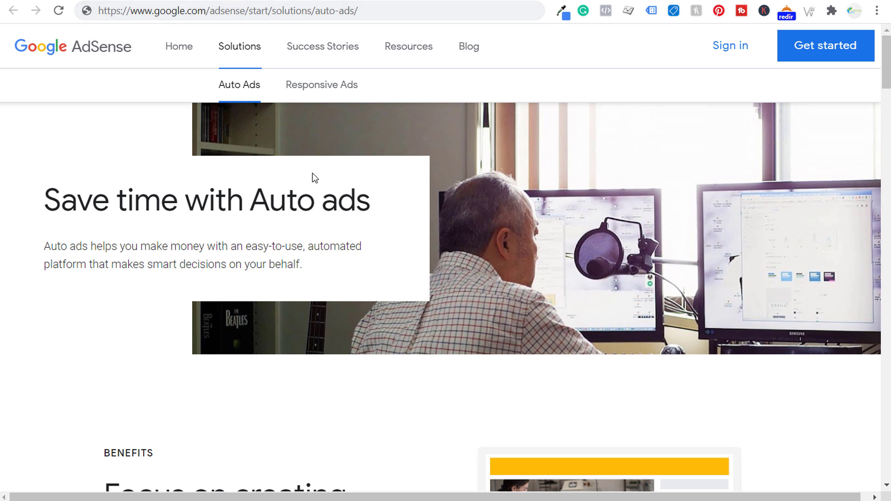
- Switch to the signed-in AdSense account and view the ads overview by site, where Google can place ads automatically
left_click(105, 56)
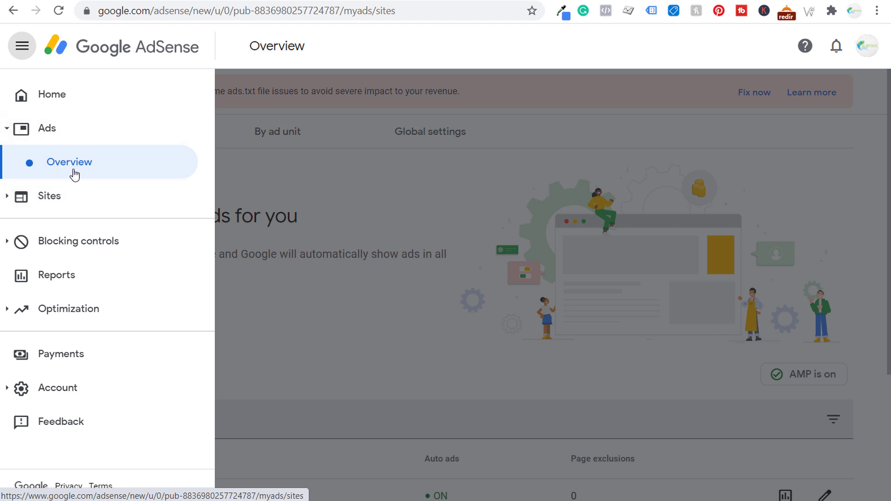
left_click(351, 199)
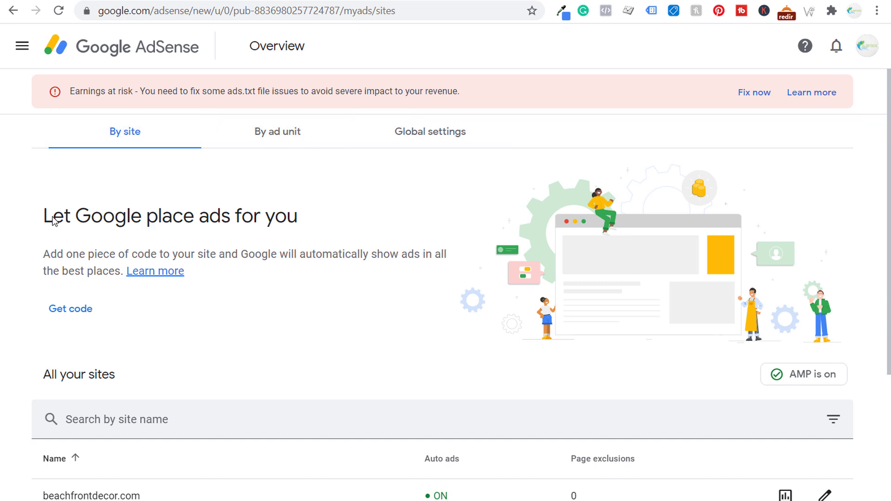
left_click_drag(44, 217, 302, 218)
left_click(337, 212)
key("Tab")
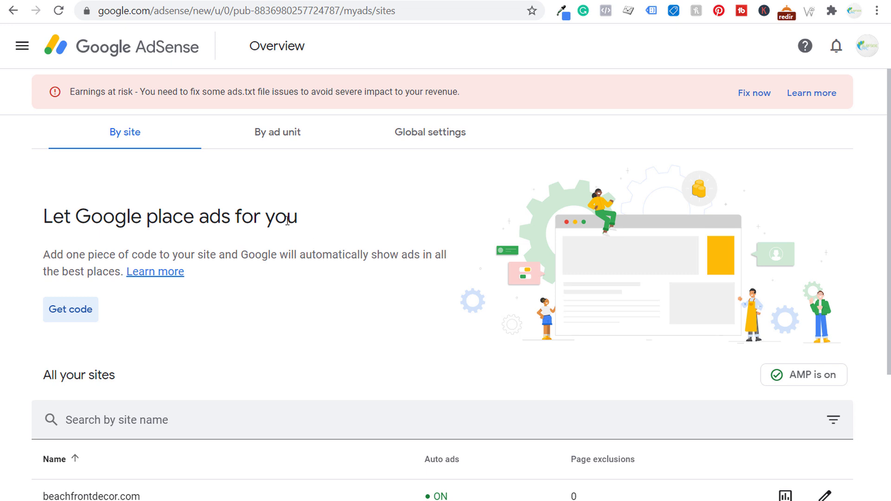
- Get the Auto ads code and copy the snippet meant for between the site's head tags
left_click(67, 318)
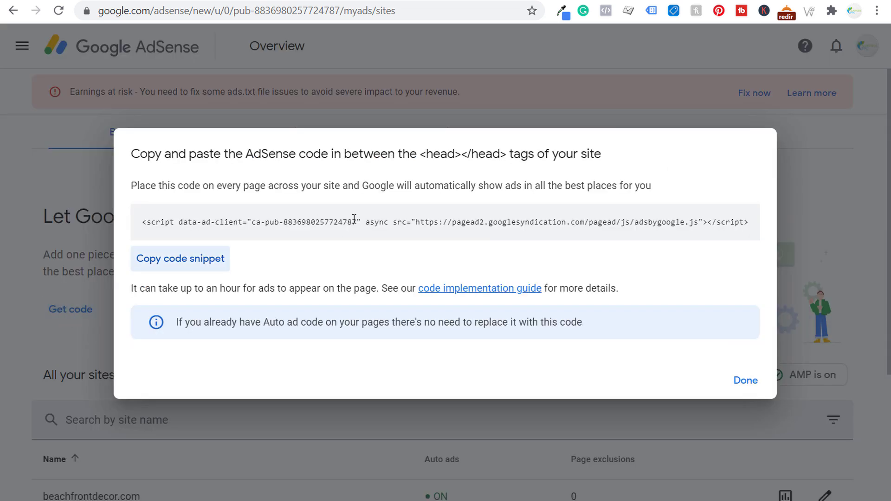
left_click(171, 267)
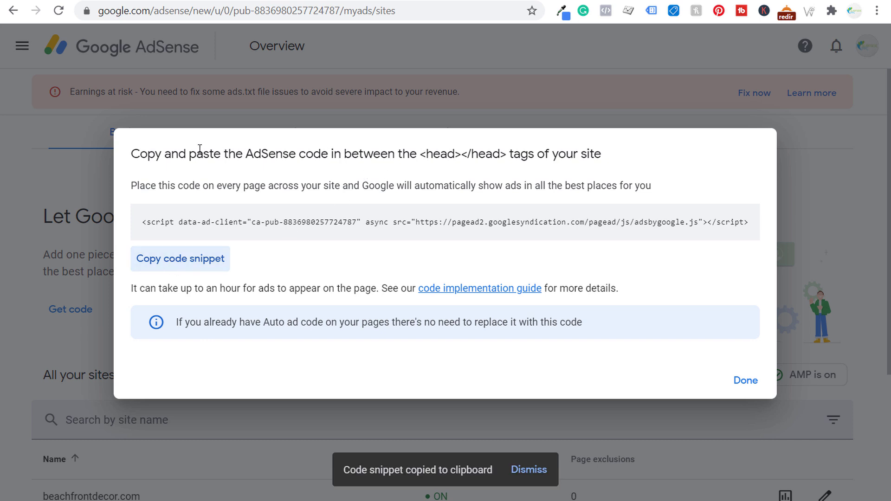
left_click_drag(420, 154, 509, 155)
left_click(466, 158)
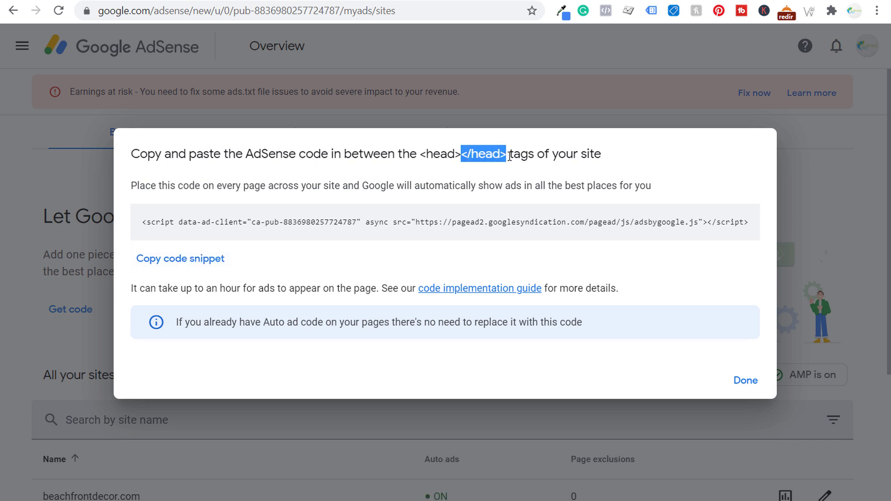
left_click(523, 154)
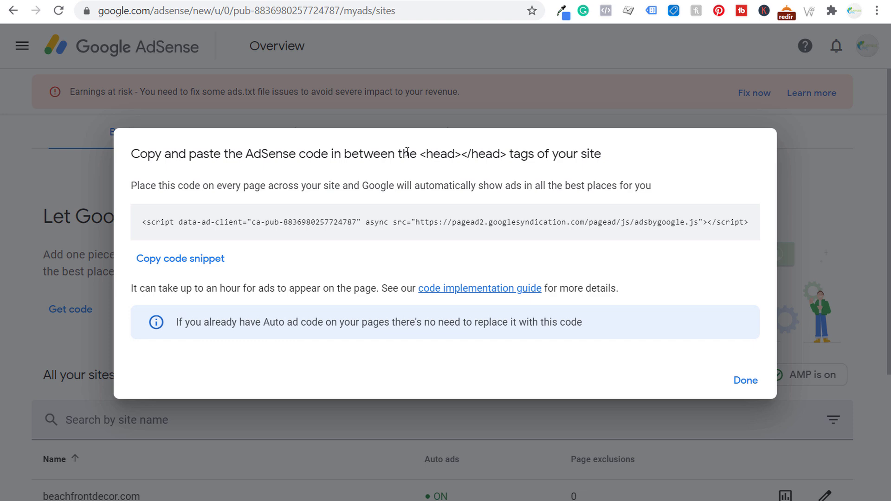
- View the Head, Footer and Post Injections plugin page on wordpress.org and switch to the plugin's settings in the wickerguide.com admin
left_click(262, 1)
scroll(235, 366, "down", 1)
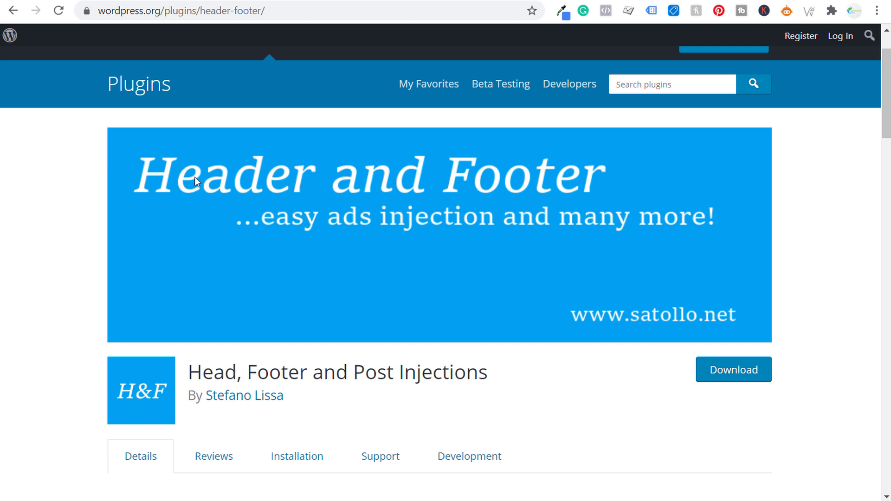
left_click(331, 1)
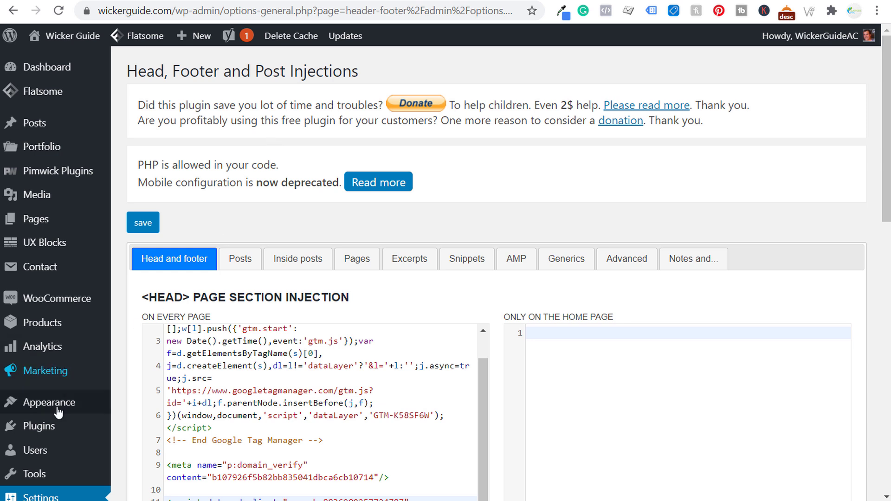
mouse_move(18, 430)
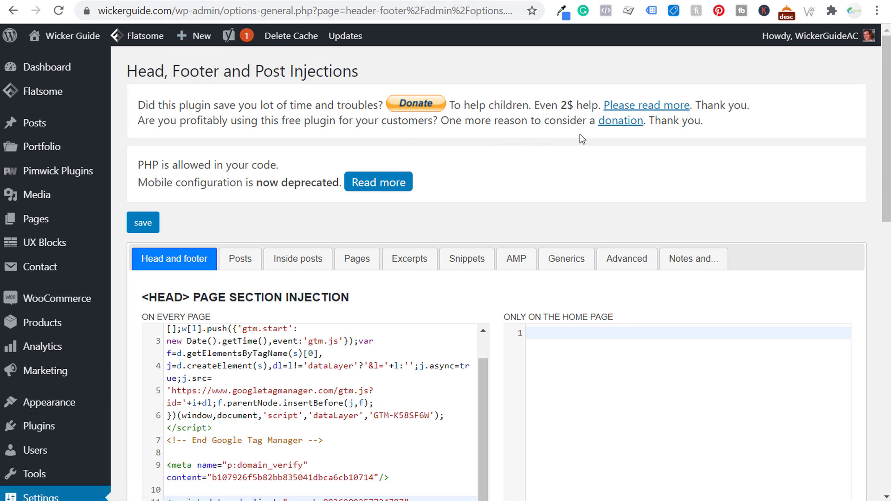
- Check the AdSense script in the head section injection for every page and save the plugin settings
left_click_drag(885, 116, 884, 192)
left_click_drag(142, 98, 320, 102)
left_click(299, 204)
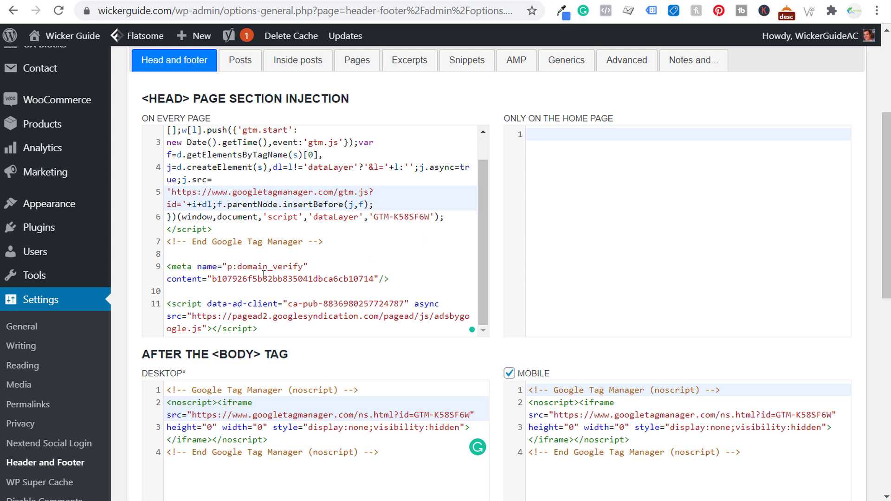
left_click(154, 306)
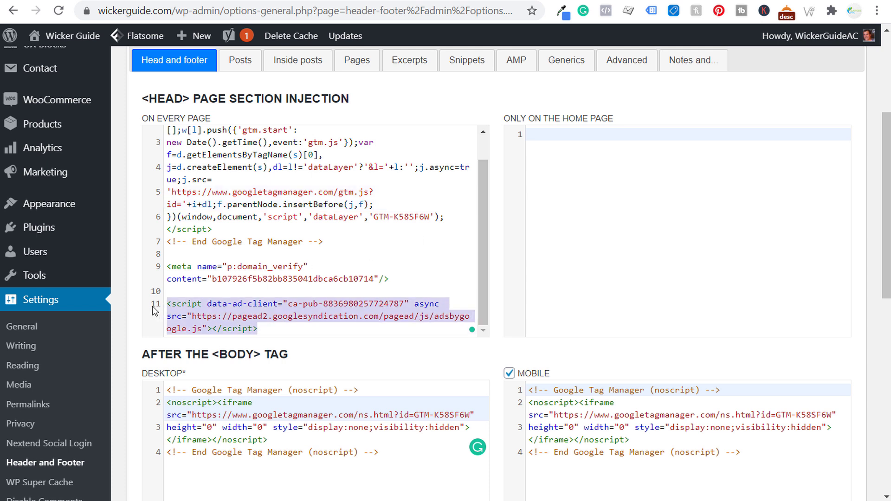
key("Right")
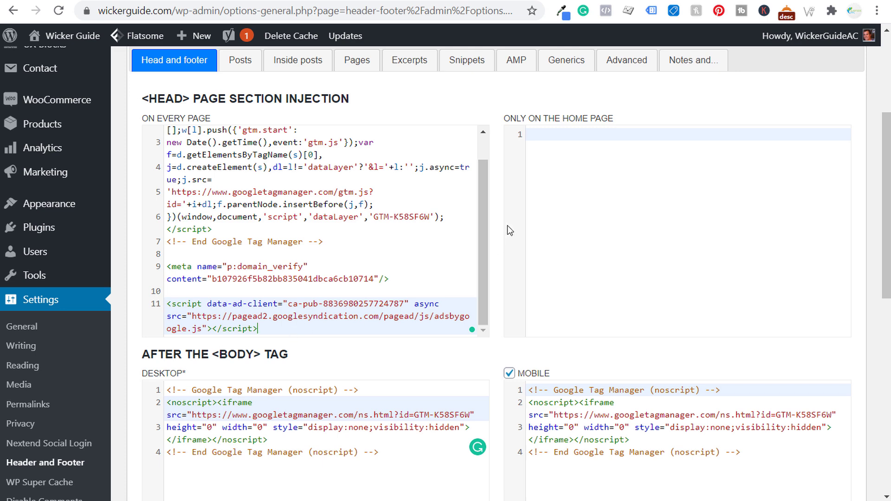
scroll(507, 230, "down", 10)
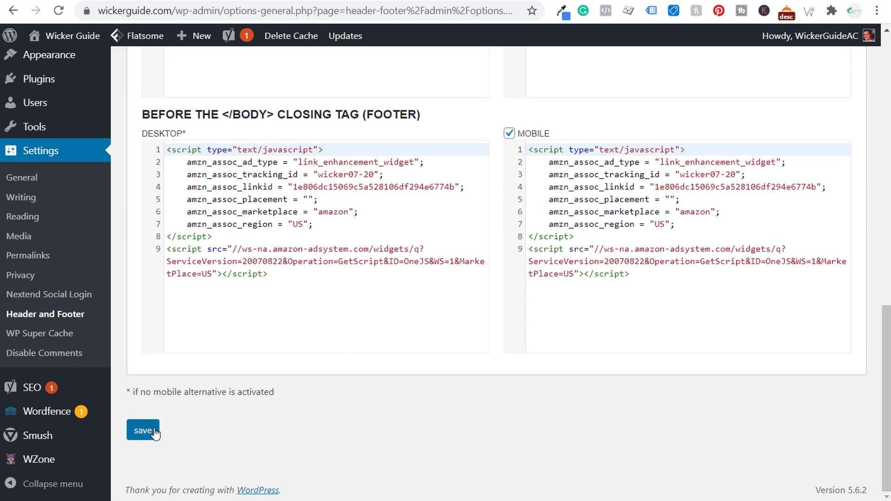
left_click(151, 432)
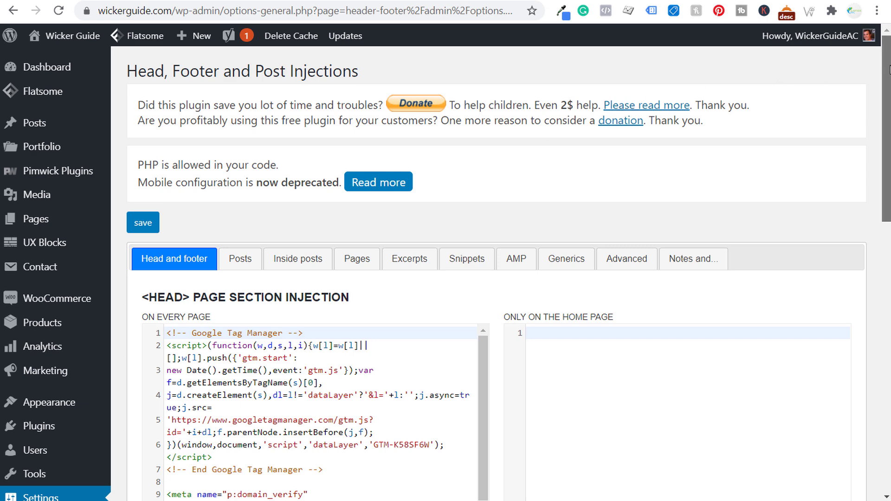
- Look over the head injection settings and the Best Wicker Bistro Sets post on the live site
left_click_drag(886, 68, 884, 155)
scroll(260, 185, "down", 6)
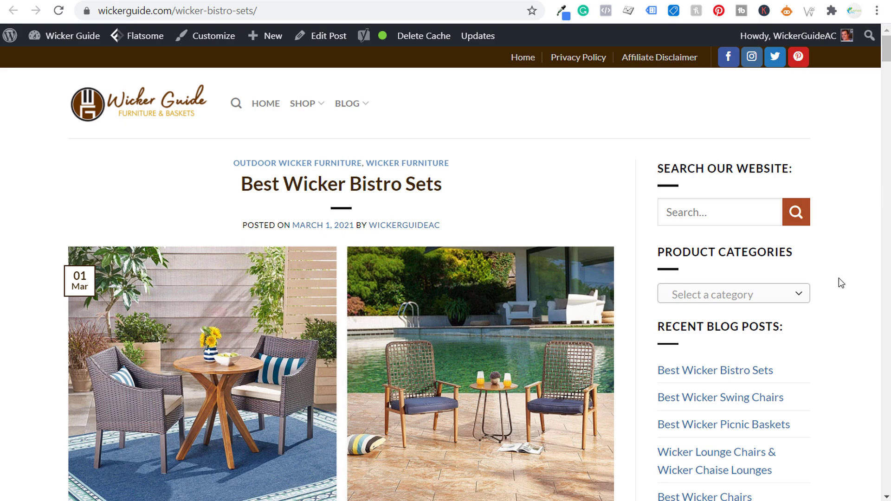
scroll(746, 195, "down", 5)
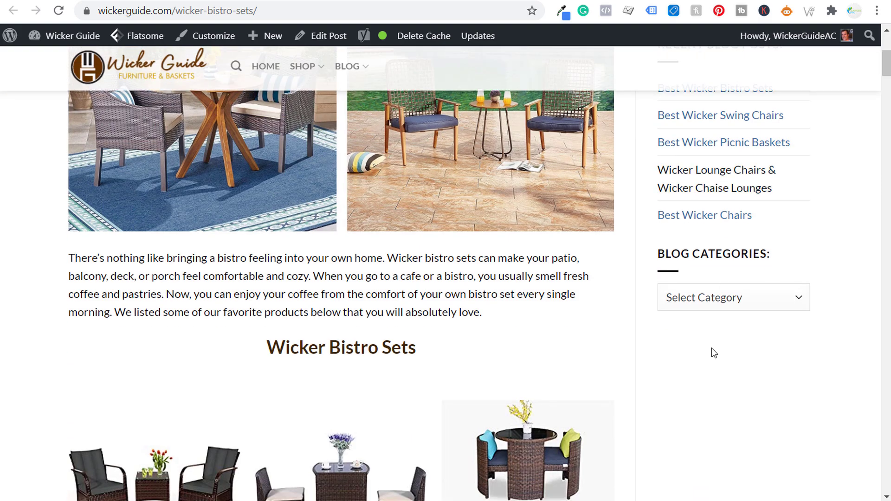
scroll(714, 352, "up", 8)
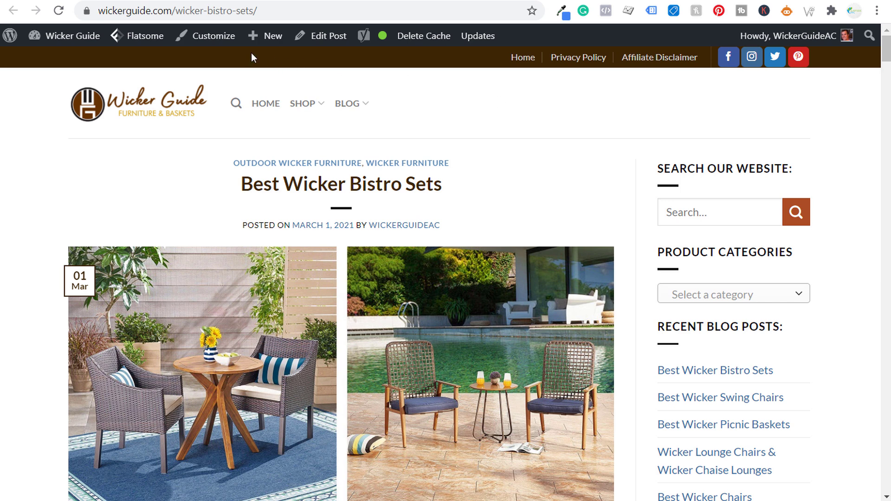
- Return to AdSense, close the code snippet dialog, and open the ad settings for wickerguide.com
left_click(54, 0)
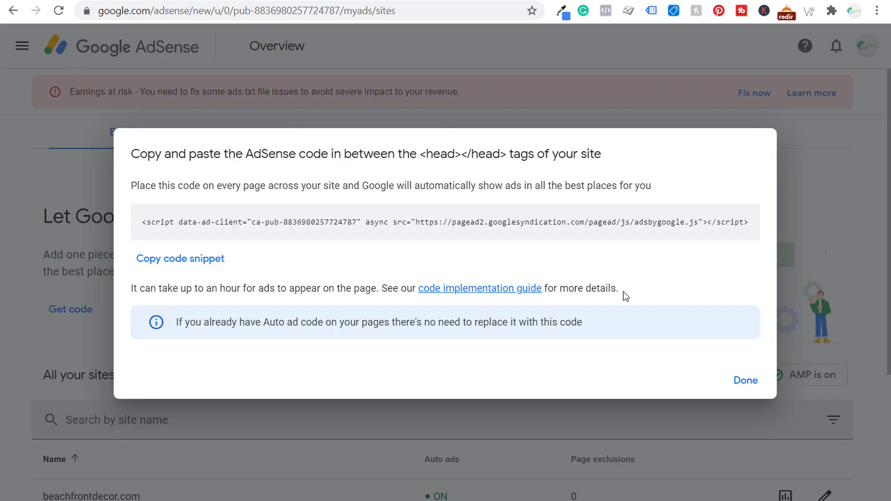
left_click(745, 387)
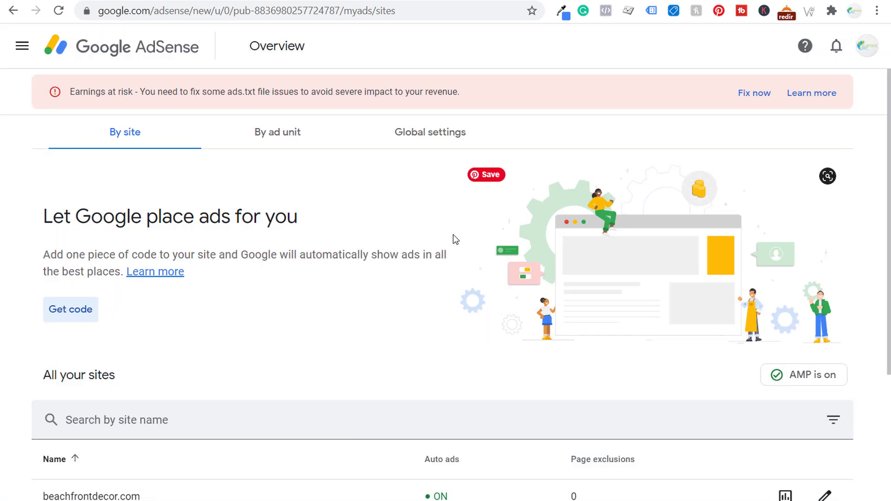
scroll(321, 285, "down", 2)
scroll(319, 248, "down", 2)
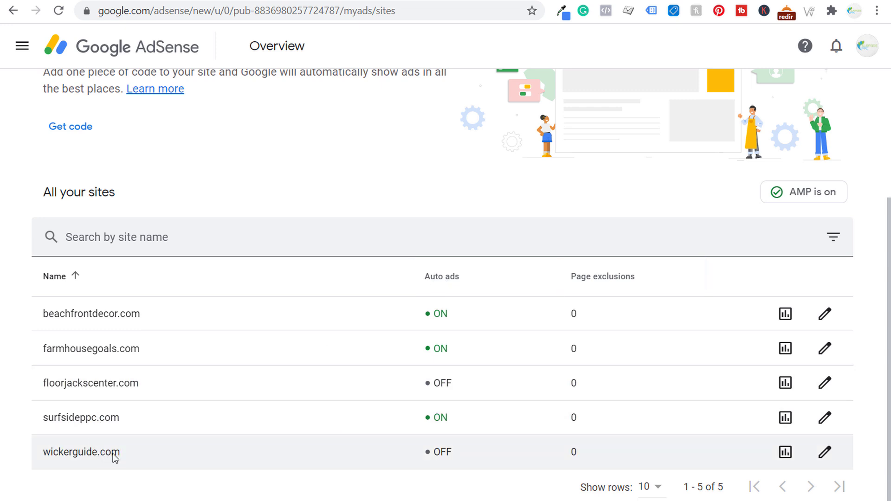
left_click(824, 453)
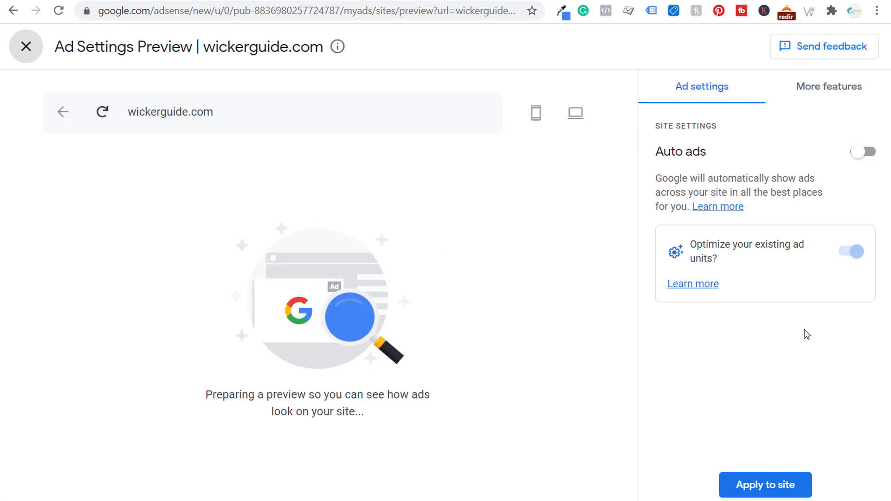
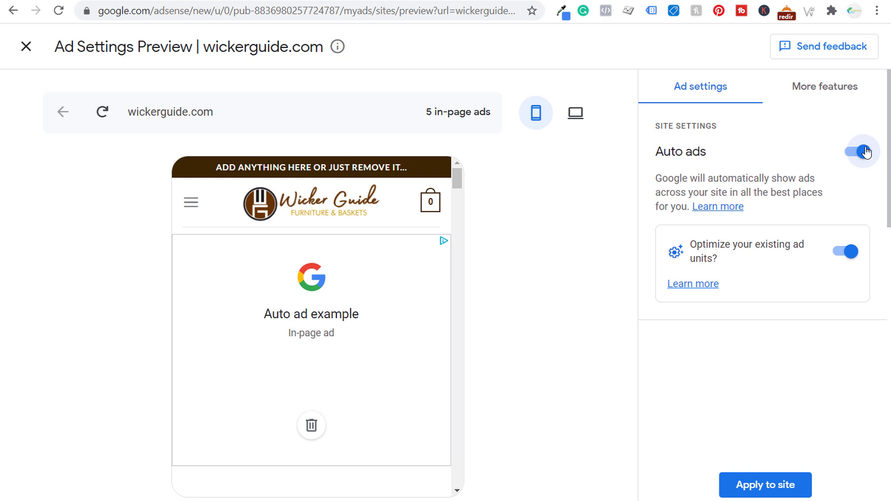
- Turn on Auto ads for wickerguide.com and save the settings to the site with the Apply now option
scroll(755, 412, "down", 3)
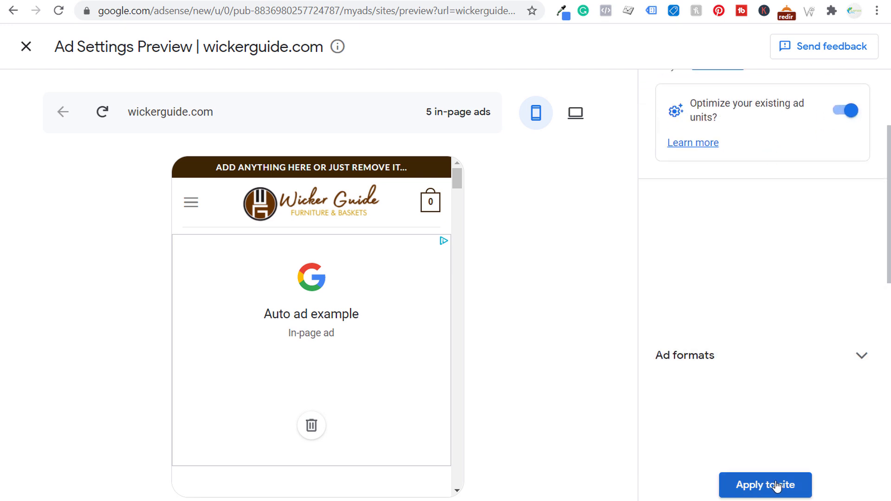
left_click(773, 483)
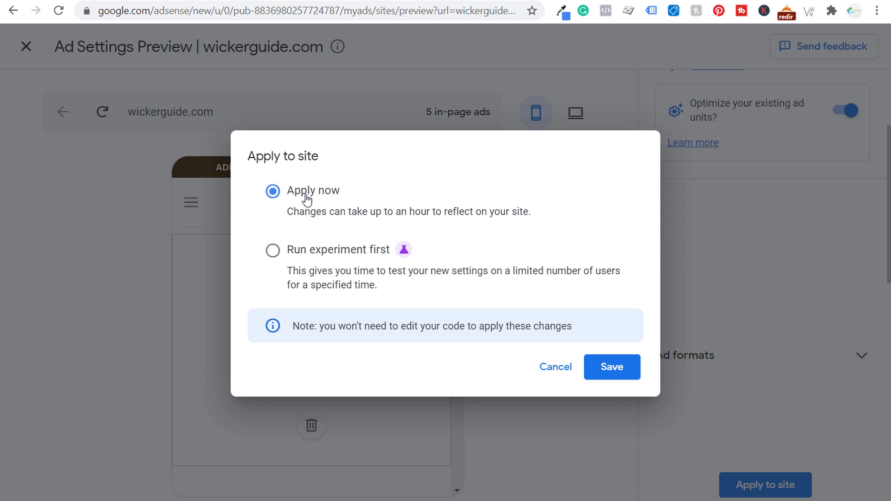
left_click(628, 370)
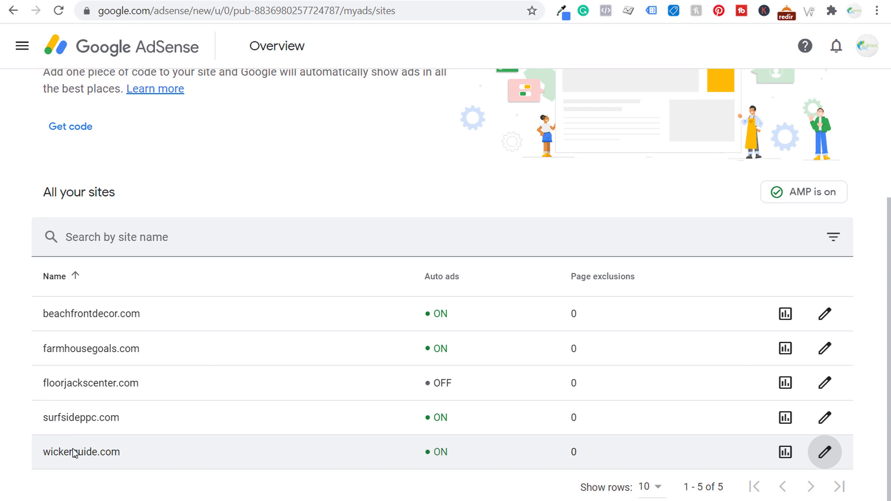
- Reopen the ad settings for wickerguide.com and examine the Auto ad placements down the page in the desktop preview
left_click(823, 454)
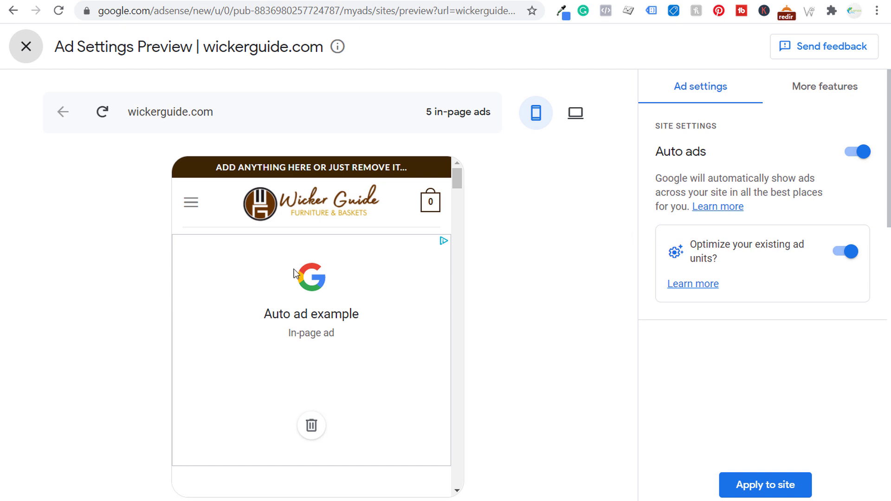
scroll(783, 215, "down", 1)
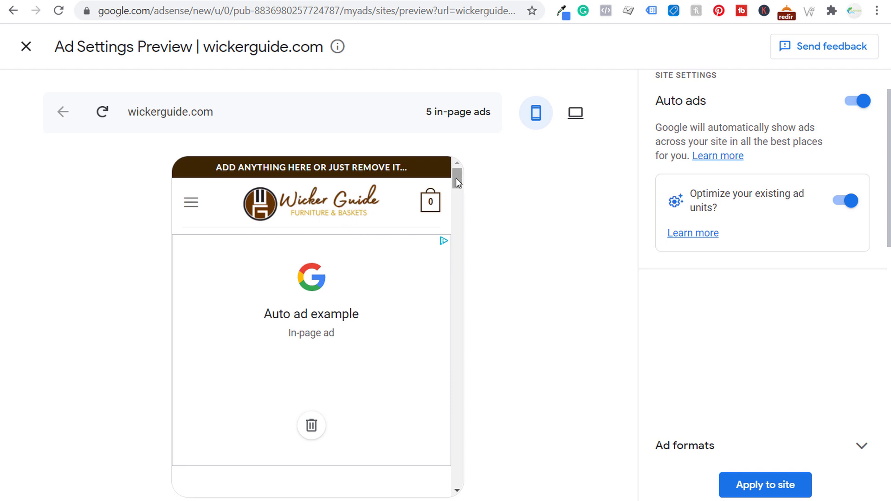
left_click(578, 114)
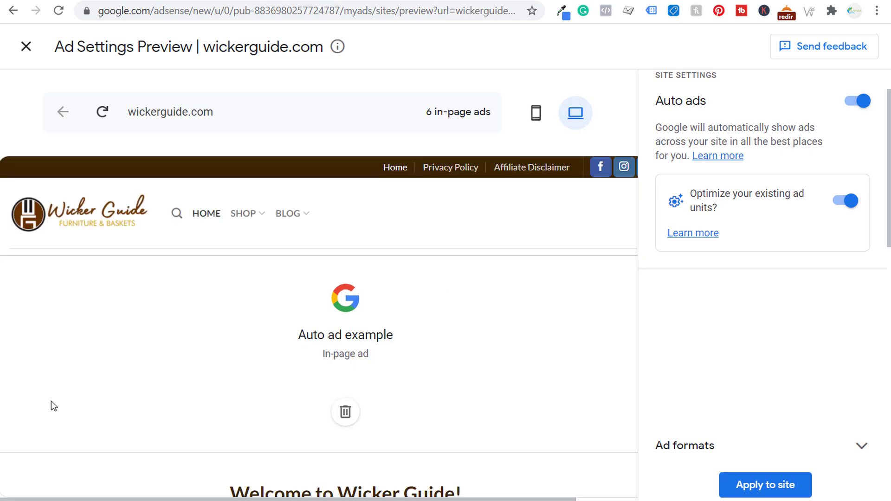
scroll(404, 312, "down", 1)
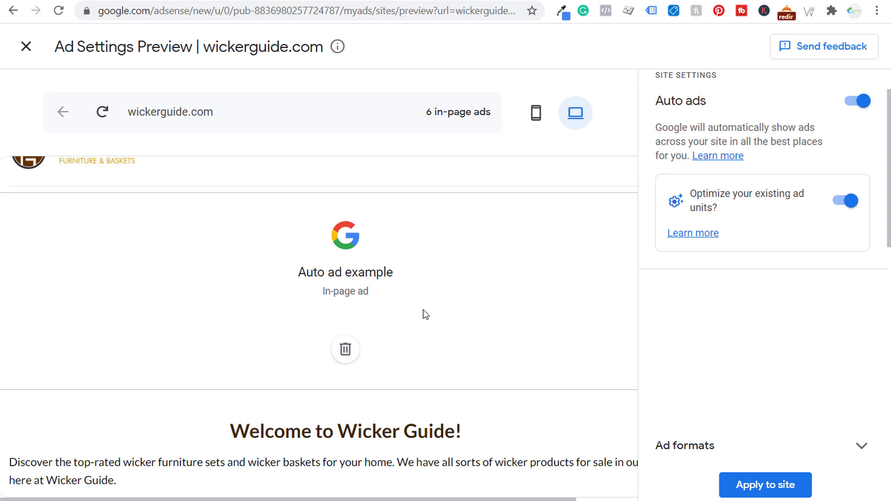
scroll(404, 311, "down", 4)
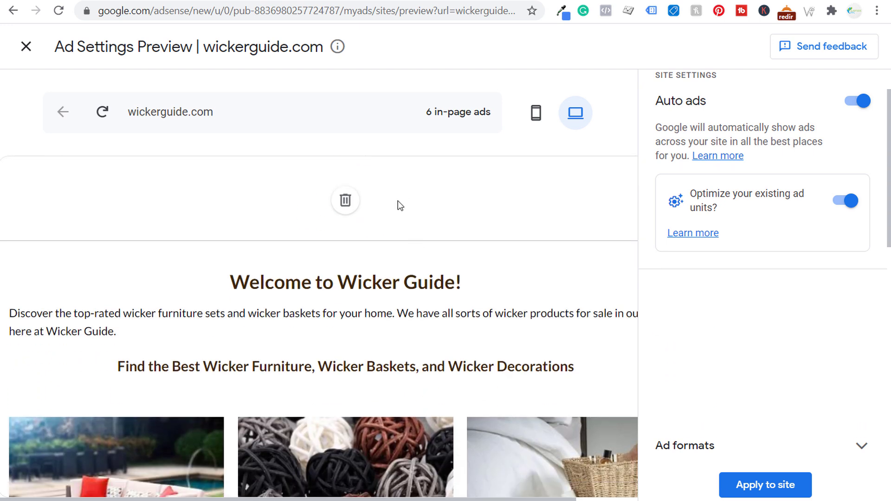
scroll(472, 227, "down", 10)
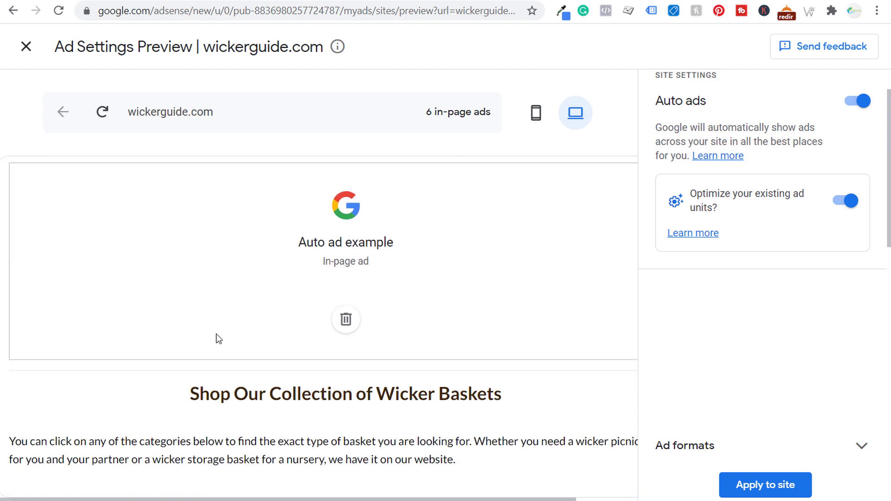
scroll(506, 266, "down", 12)
scroll(494, 260, "down", 4)
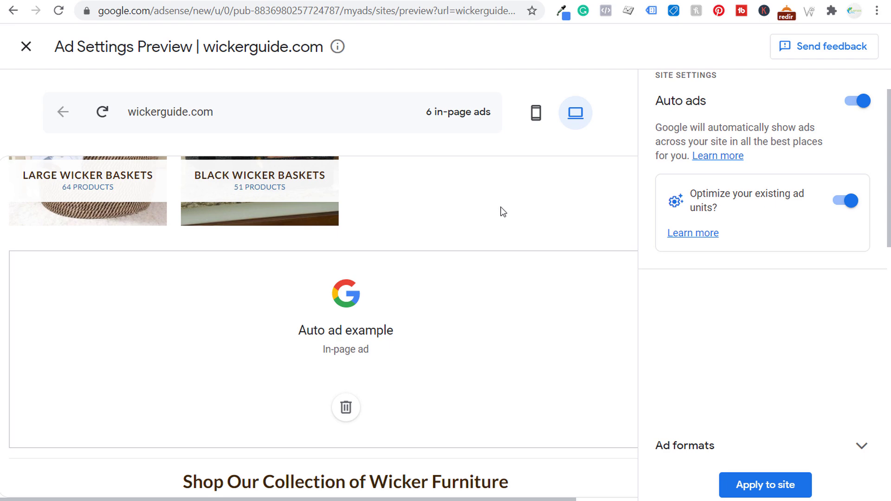
scroll(499, 227, "down", 10)
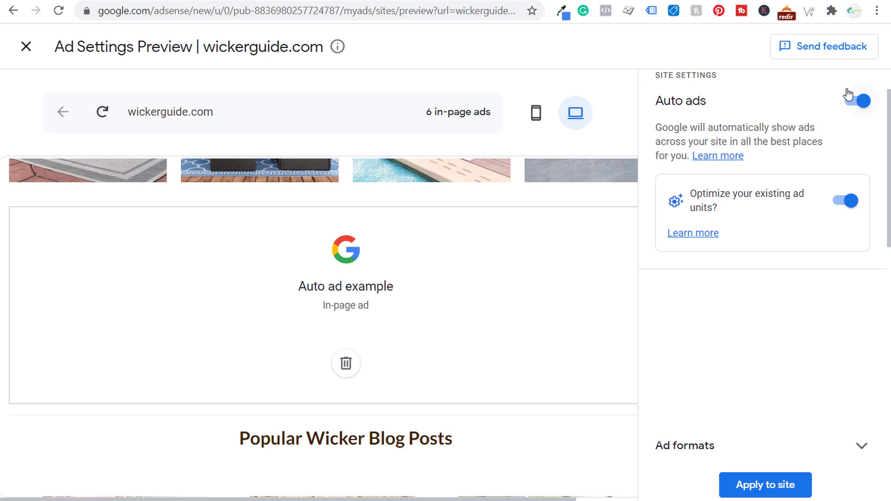
- Expand the ad formats settings and turn on Matched content under In-page ads
scroll(887, 166, "down", 3)
scroll(887, 166, "down", 3)
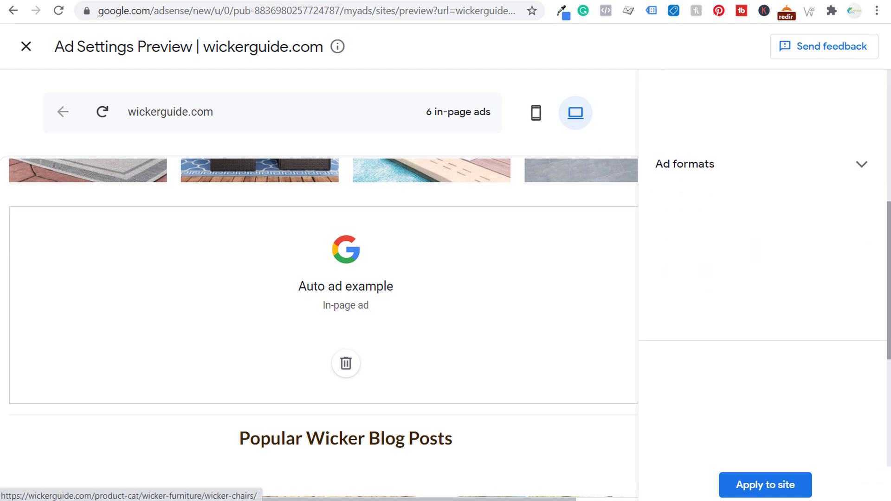
left_click(864, 155)
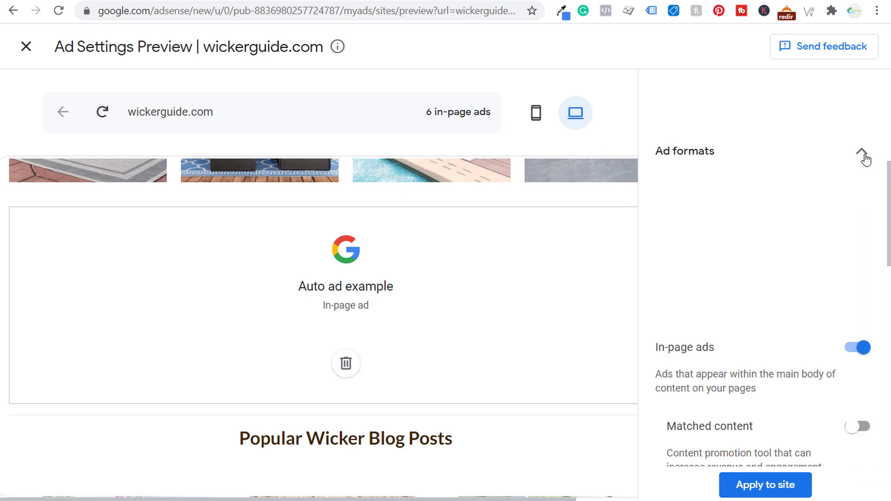
scroll(887, 188, "down", 4)
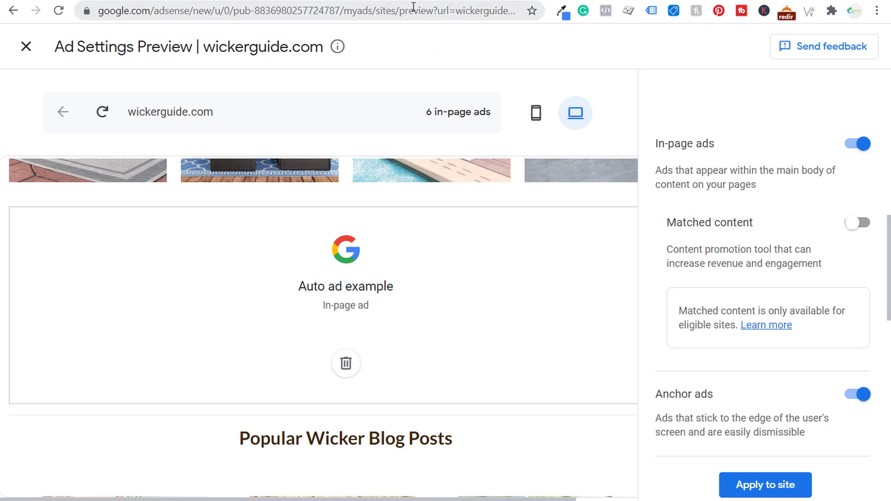
left_click(864, 223)
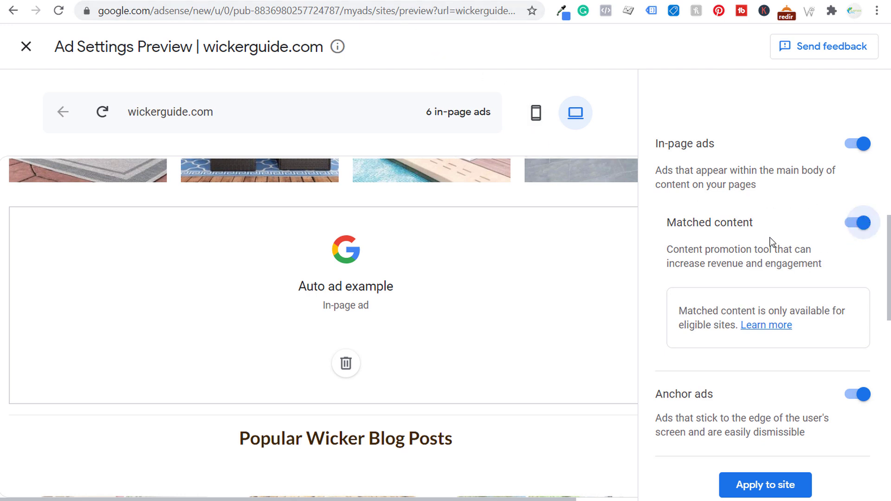
- Expand the Ad load settings, try the minimum load in the preview, and set the load slightly above Min
scroll(889, 239, "down", 3)
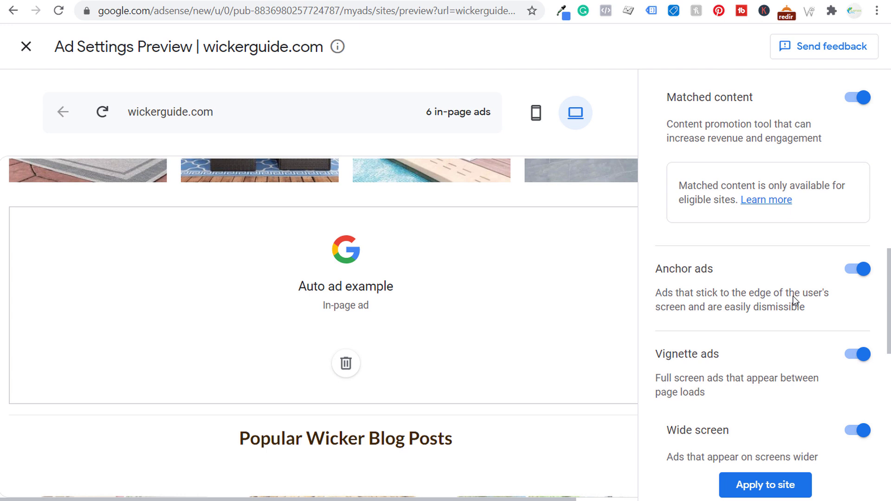
scroll(888, 278, "down", 3)
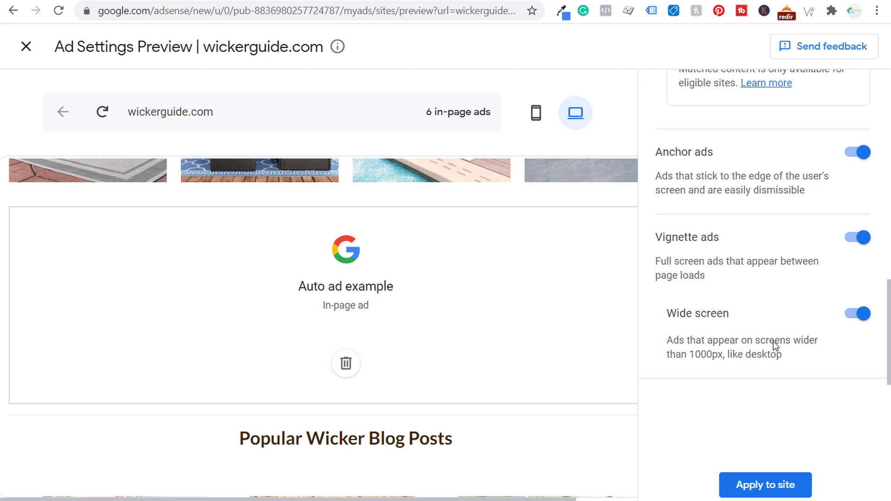
scroll(889, 301, "down", 1)
left_click_drag(889, 301, 888, 363)
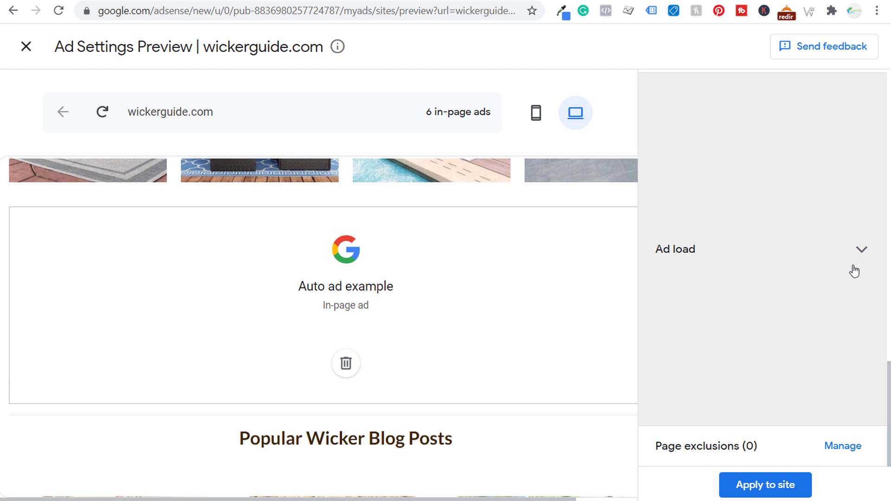
left_click(861, 252)
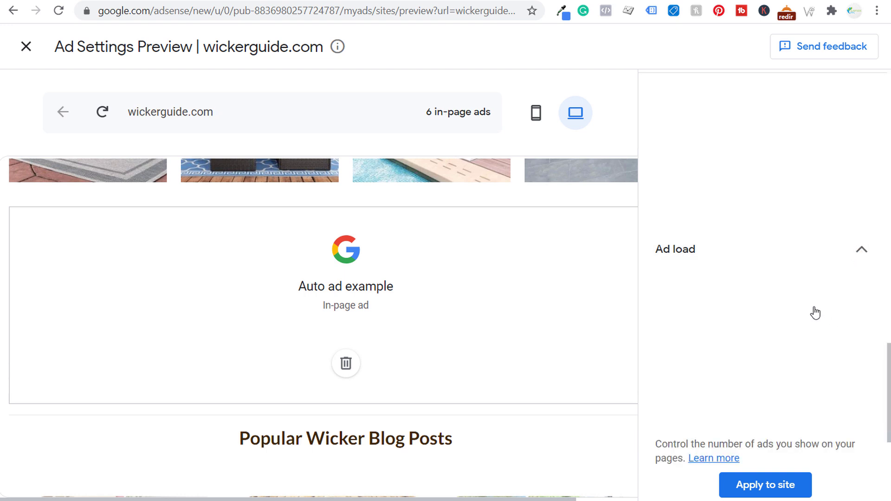
scroll(812, 311, "down", 2)
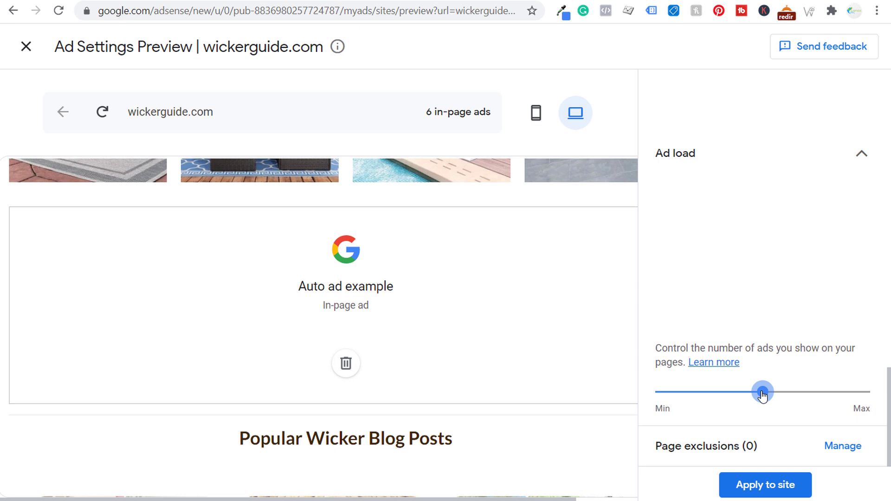
left_click_drag(763, 393, 659, 398)
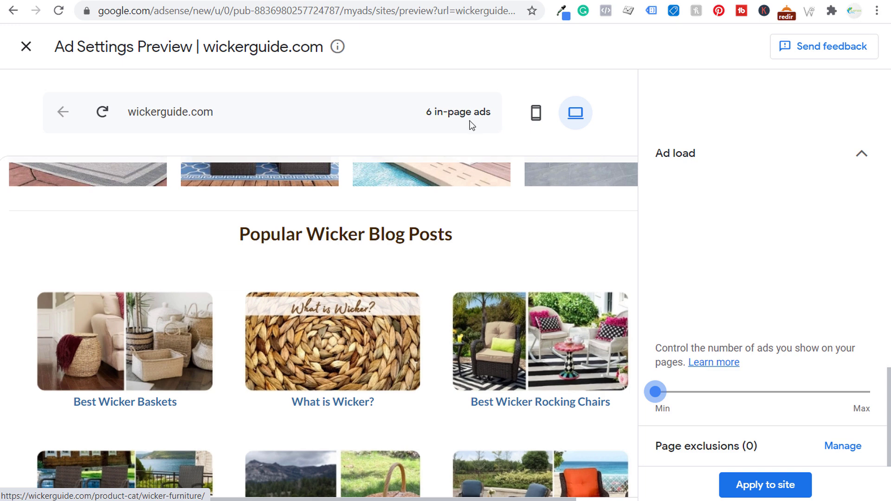
scroll(583, 217, "down", 5)
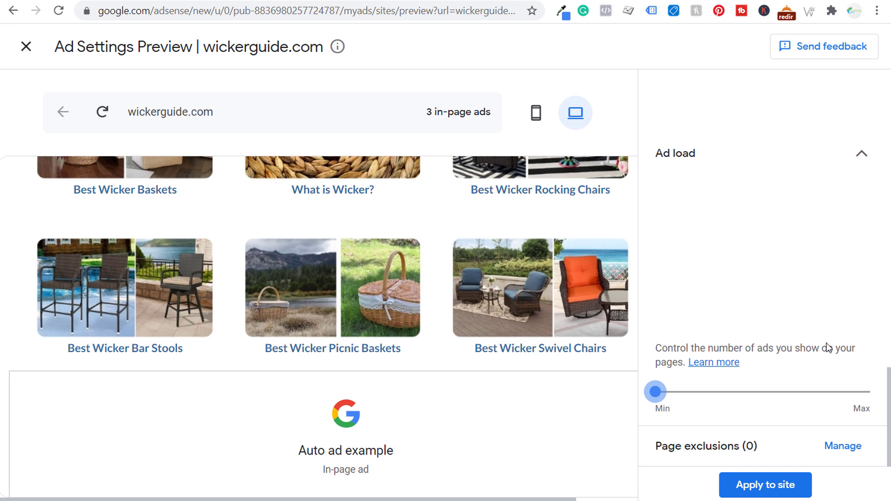
left_click_drag(660, 395, 692, 394)
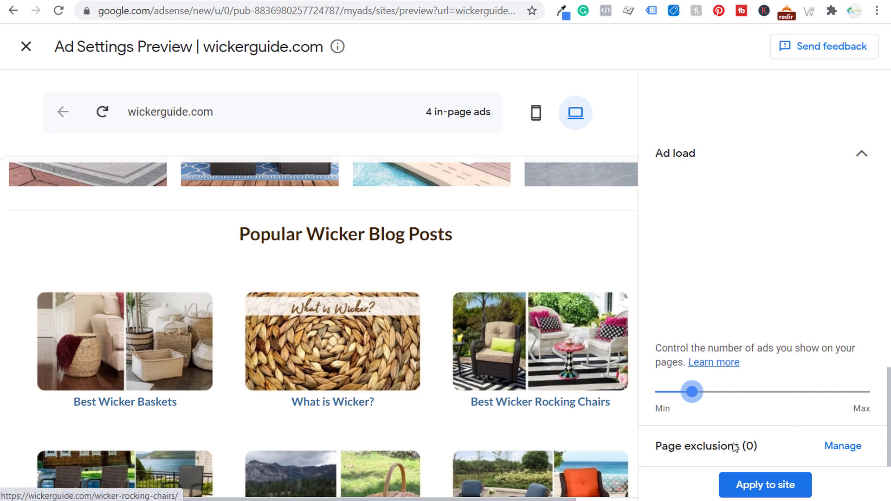
- Open the page exclusions and exclude wickerguide.com from Auto ads with the This page only option
left_click(842, 446)
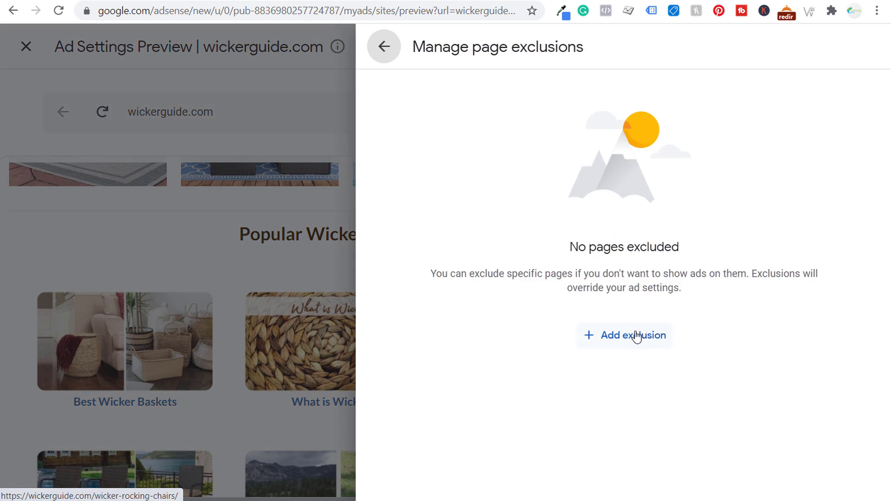
left_click(599, 341)
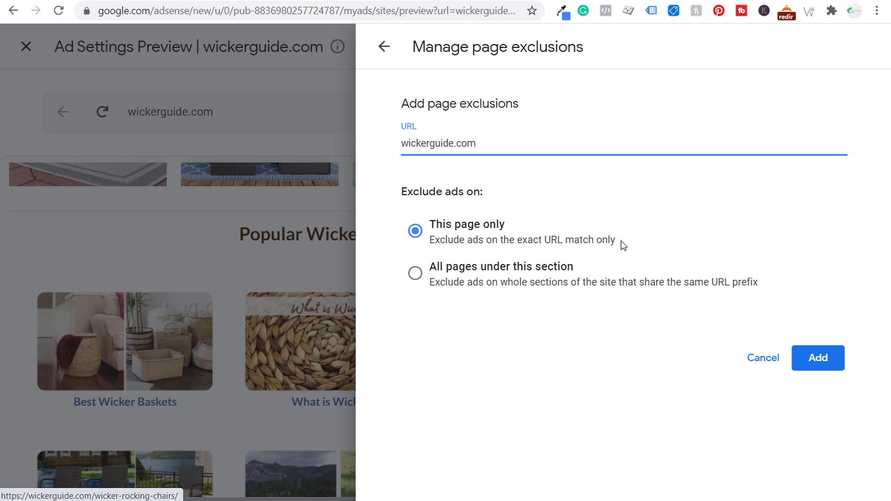
left_click(814, 362)
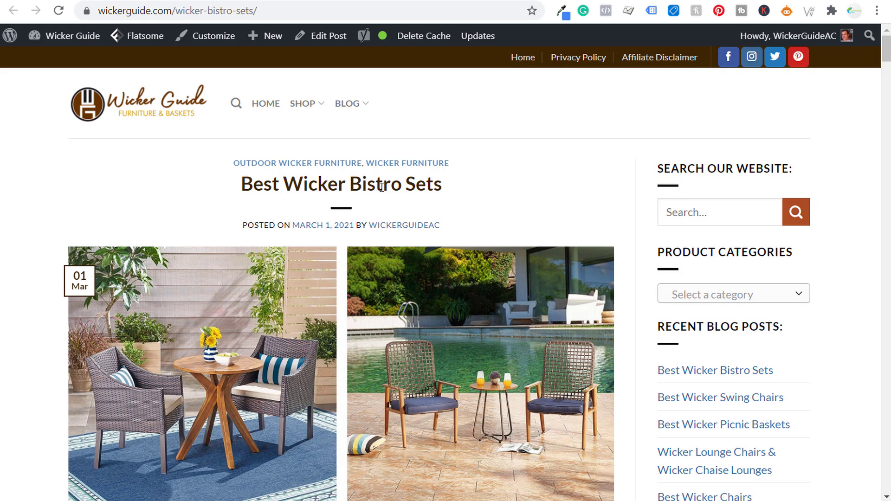
- On the live site, open the Wicker Hampers shop category in a new tab and switch to it
mouse_move(314, 106)
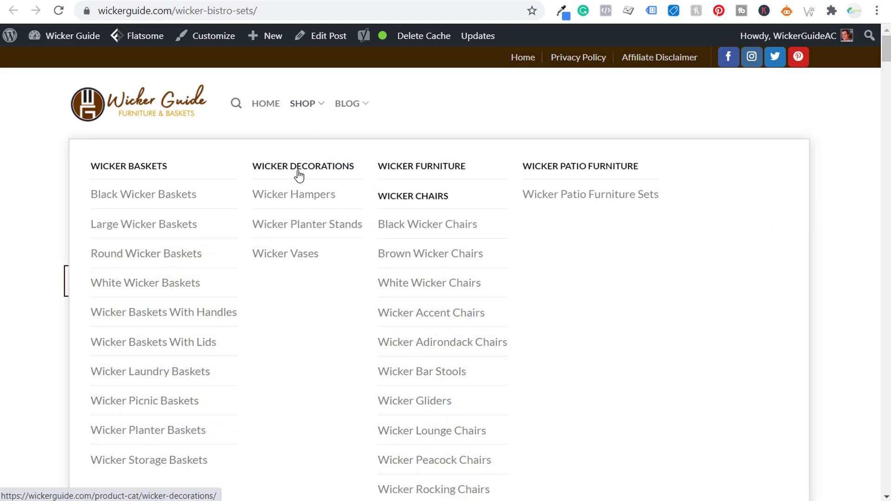
right_click(290, 197)
left_click(305, 205)
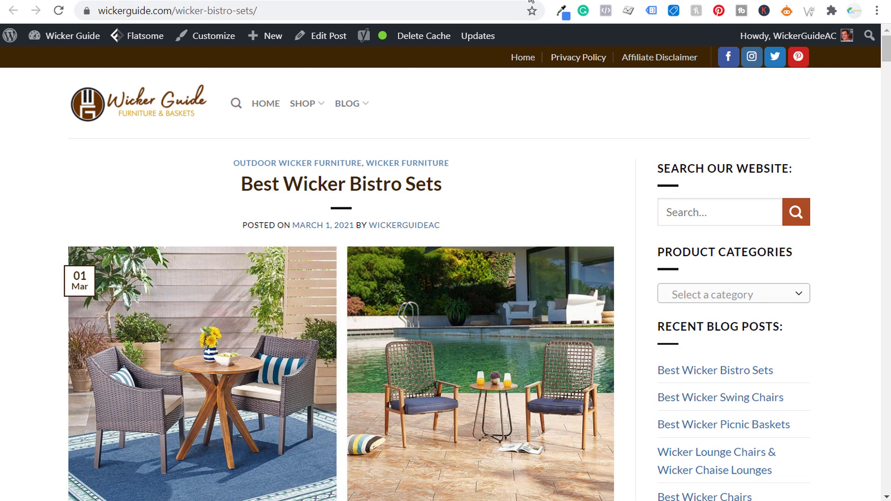
key("ctrl+Tab")
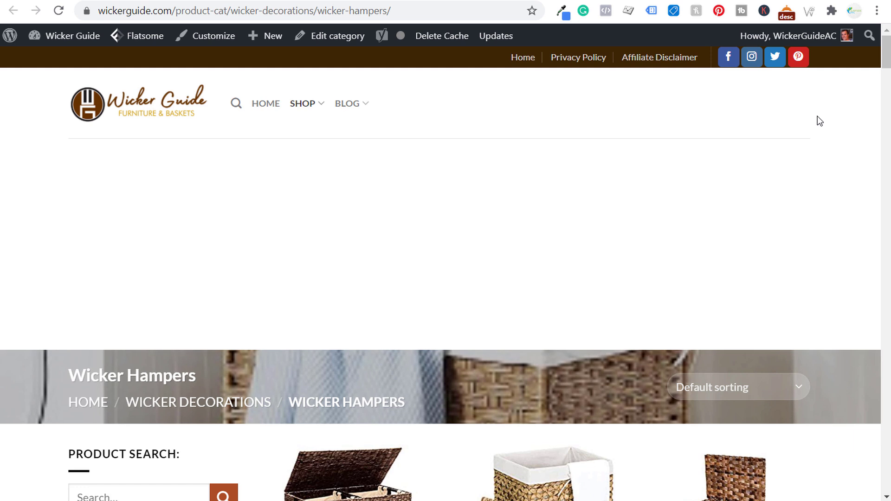
mouse_move(186, 42)
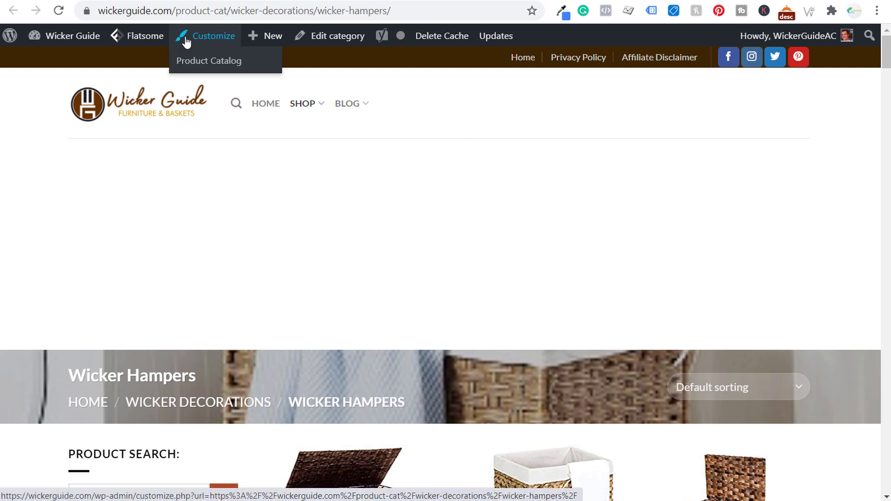
left_click(102, 11)
left_click_drag(98, 11, 235, 11)
key("ctrl+c")
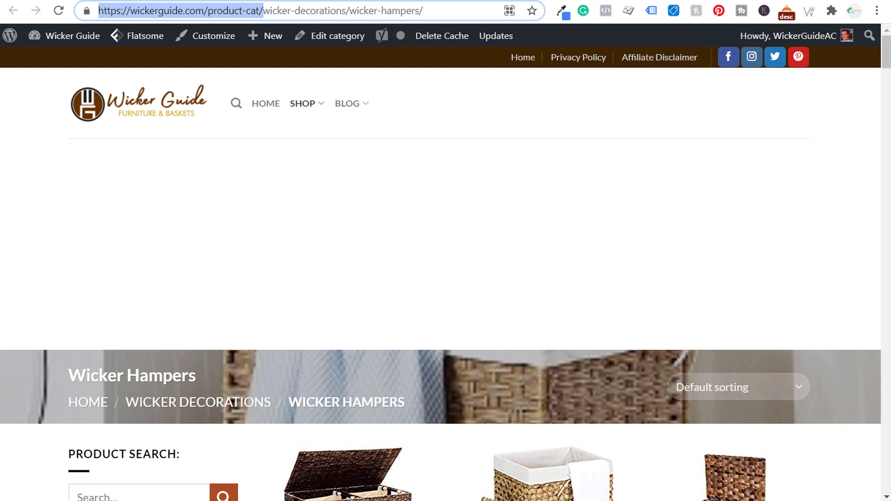
key("ctrl+Tab")
left_click(469, 99)
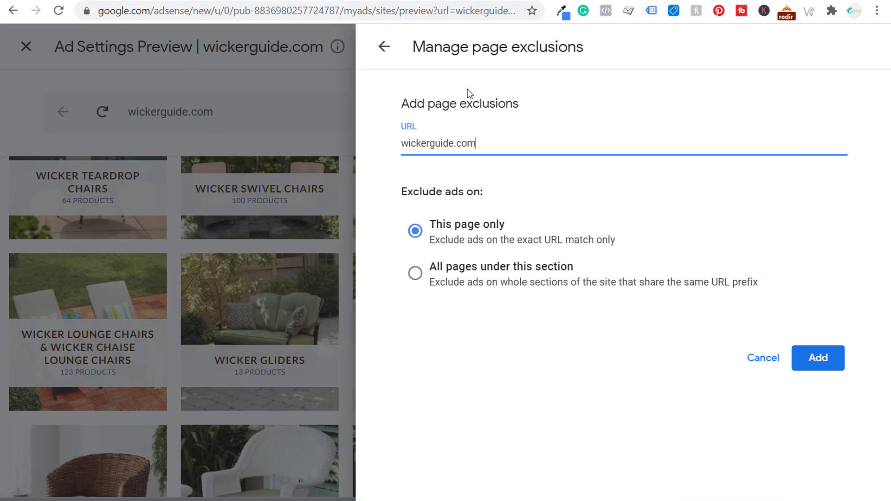
left_click_drag(519, 143, 402, 147)
key("ctrl+v")
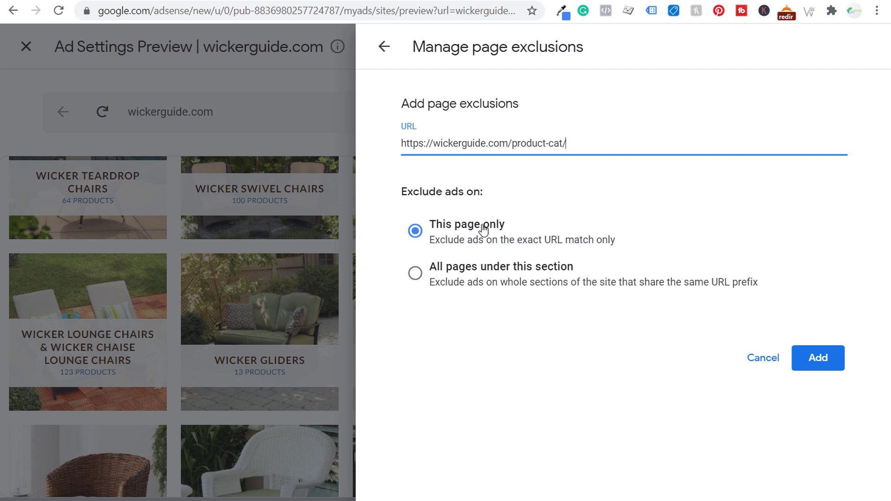
left_click(491, 265)
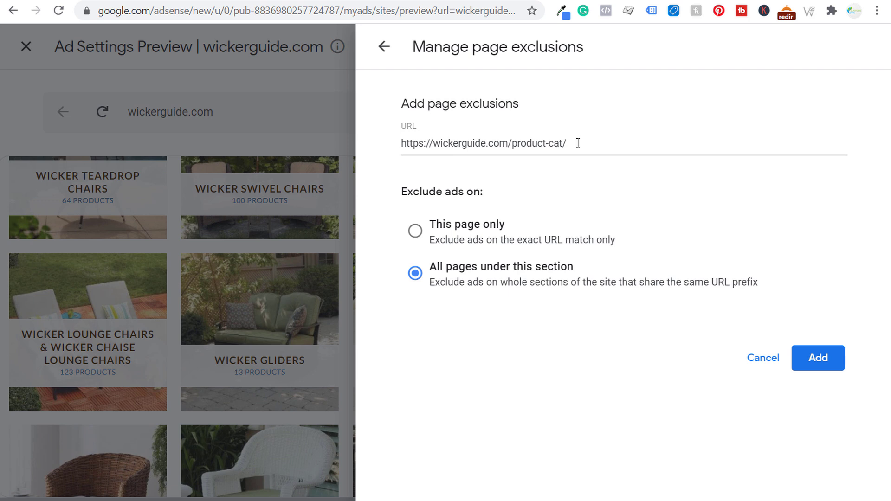
left_click(810, 357)
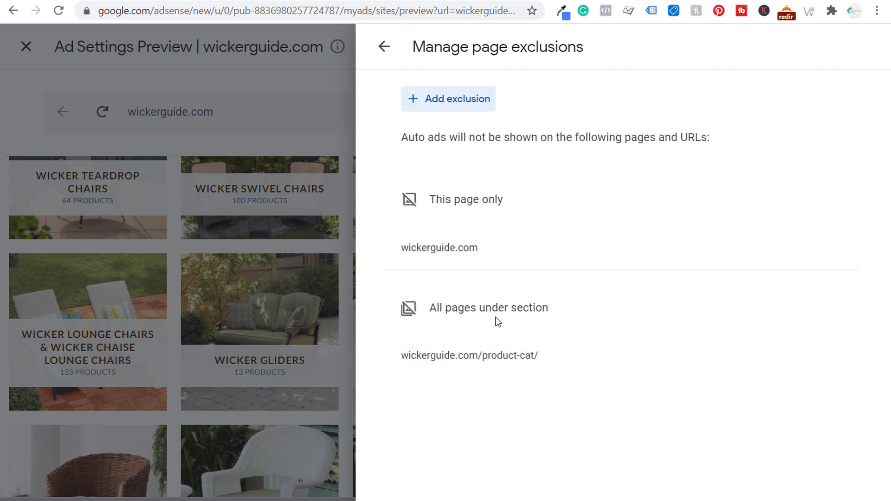
left_click(448, 112)
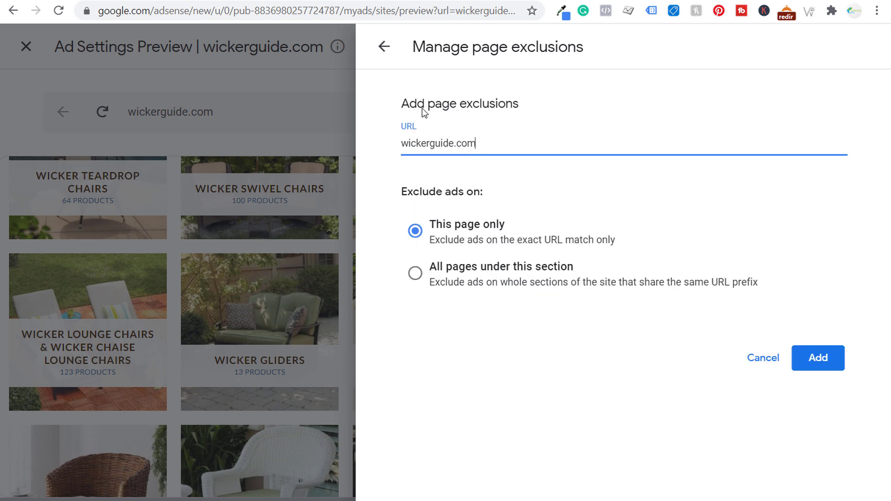
left_click(544, 1)
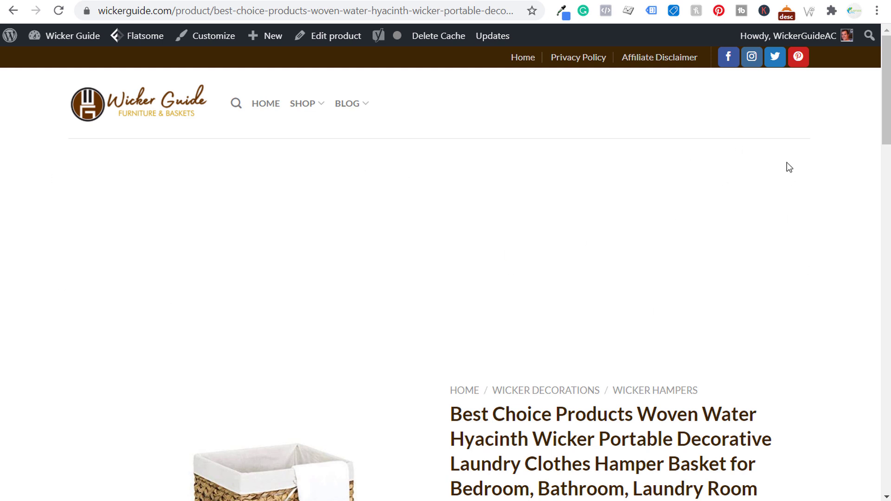
left_click_drag(212, 17, 97, 7)
key("ctrl+c")
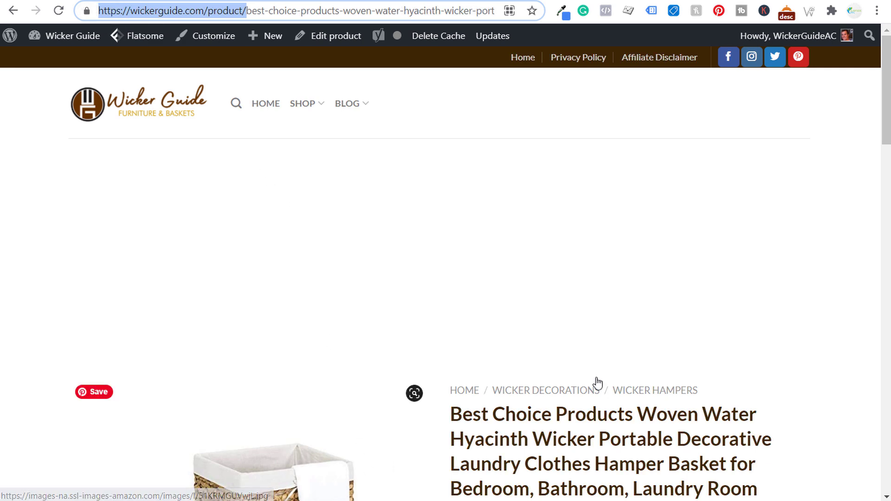
scroll(548, 414, "down", 8)
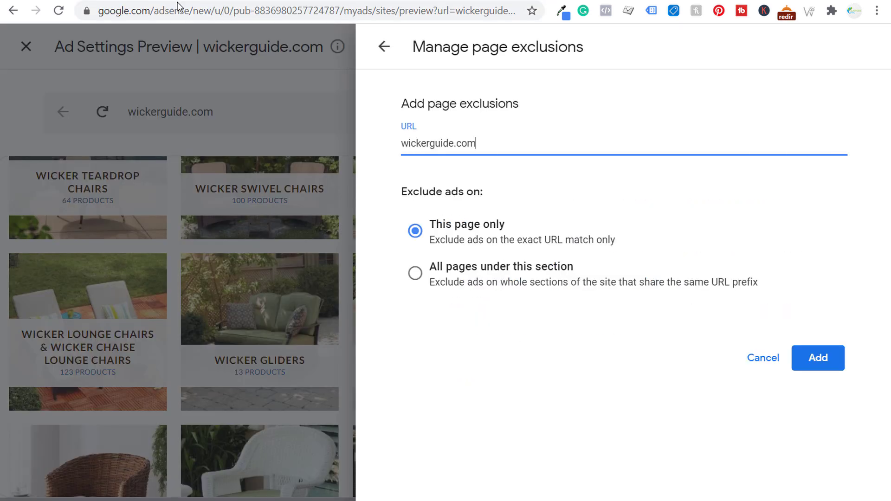
left_click_drag(500, 145, 406, 146)
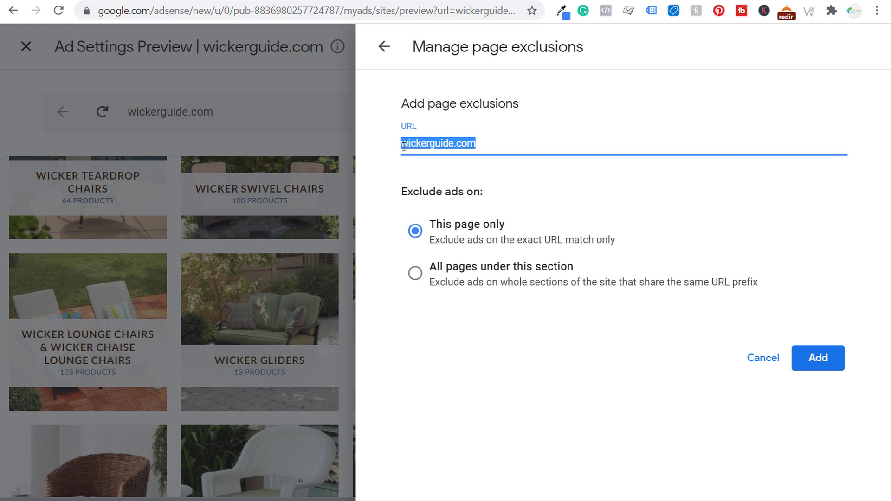
key("ctrl+v")
left_click(471, 280)
left_click(829, 367)
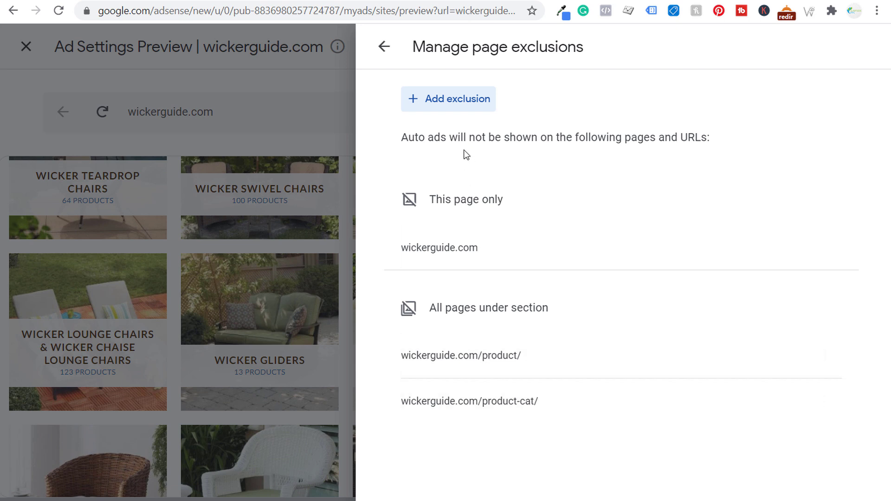
- Add page exclusions for wickerguide.com/shop/ and wickerguide.com/privacy-policy/, each with the This page only option
left_click(452, 101)
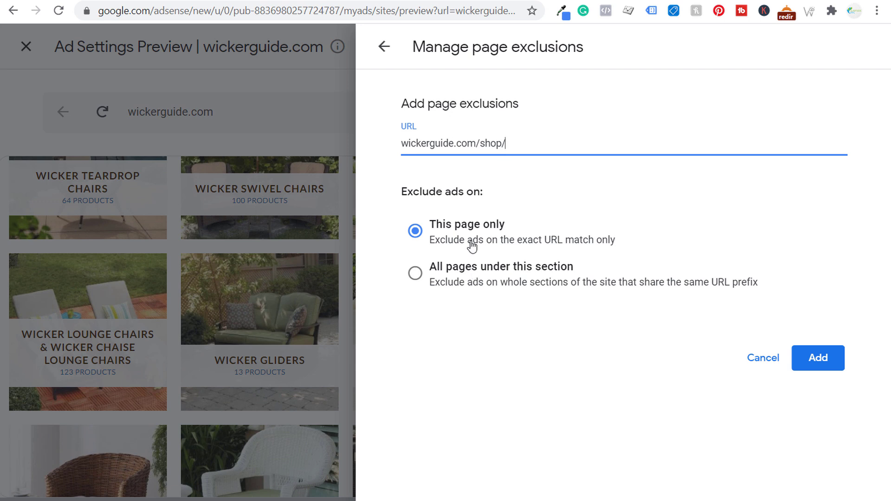
left_click(813, 366)
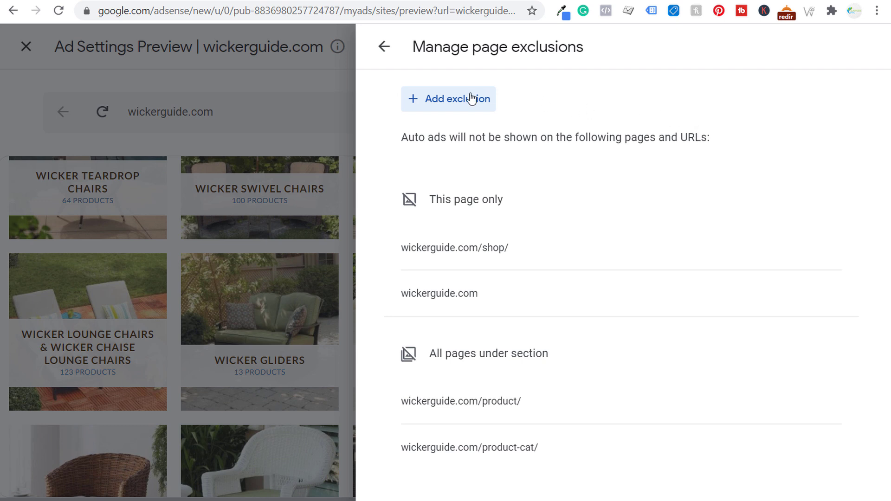
left_click(436, 104)
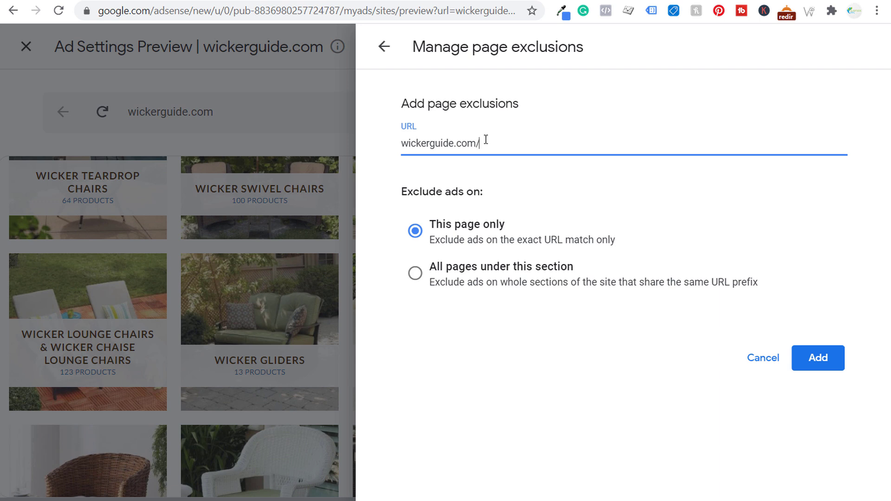
type("ivacy-policy/")
left_click(817, 358)
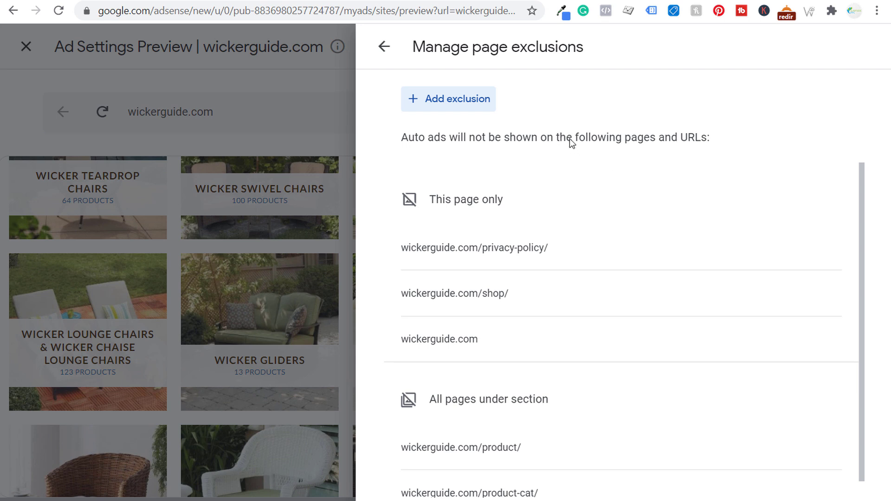
left_click_drag(425, 46, 559, 47)
left_click(560, 47)
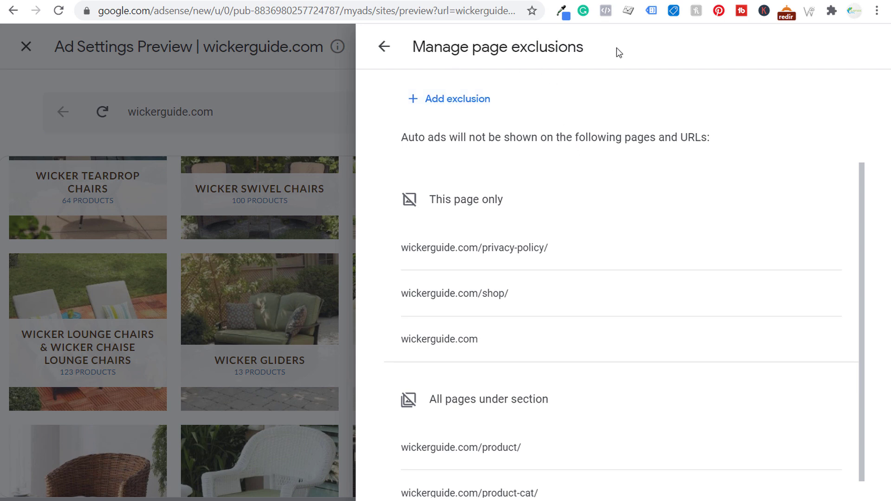
- Review the exclusion options offered for the wickerguide.com/privacy-policy/ entry
mouse_move(523, 249)
left_click(824, 250)
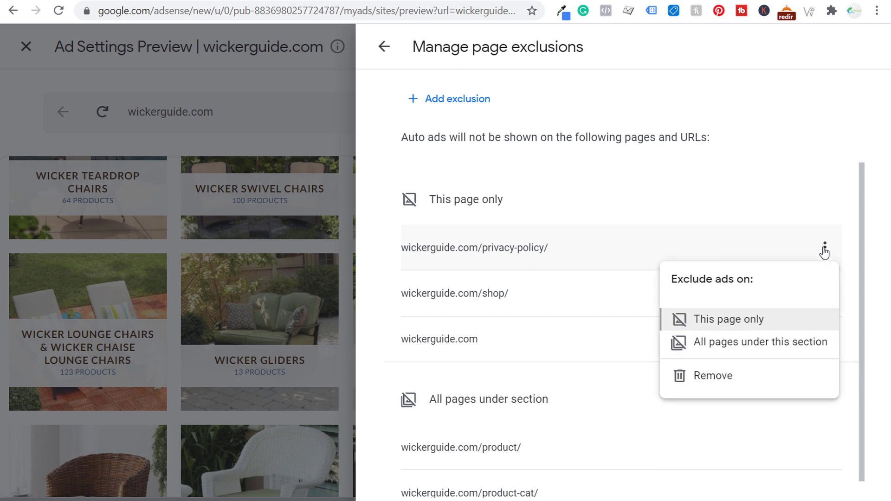
left_click(608, 129)
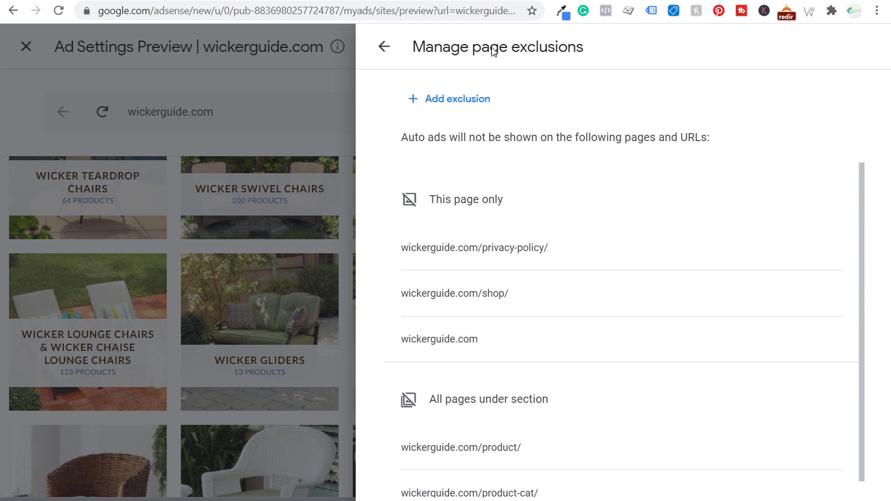
- Leave the page exclusions list and apply the Auto ads settings to wickerguide.com
left_click(385, 48)
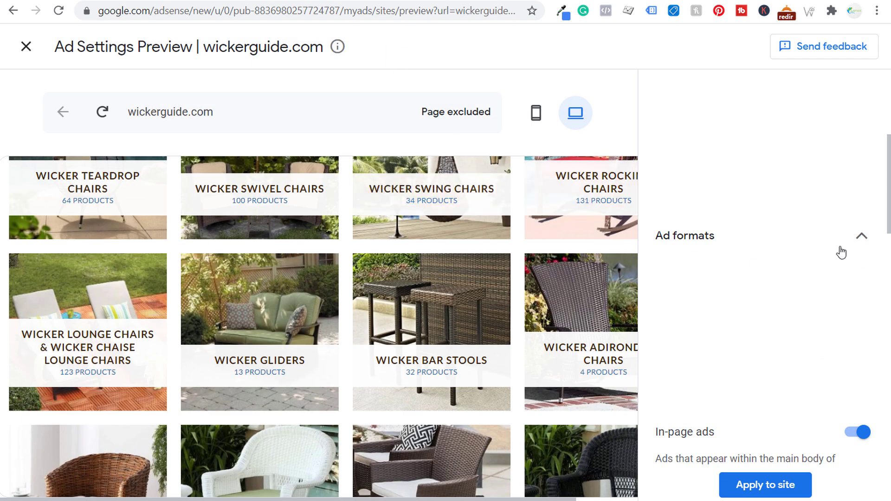
left_click(762, 488)
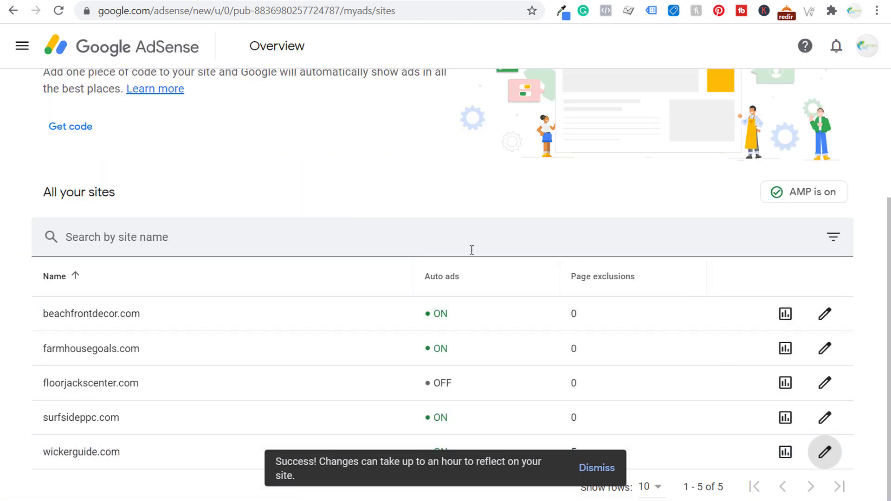
left_click(597, 468)
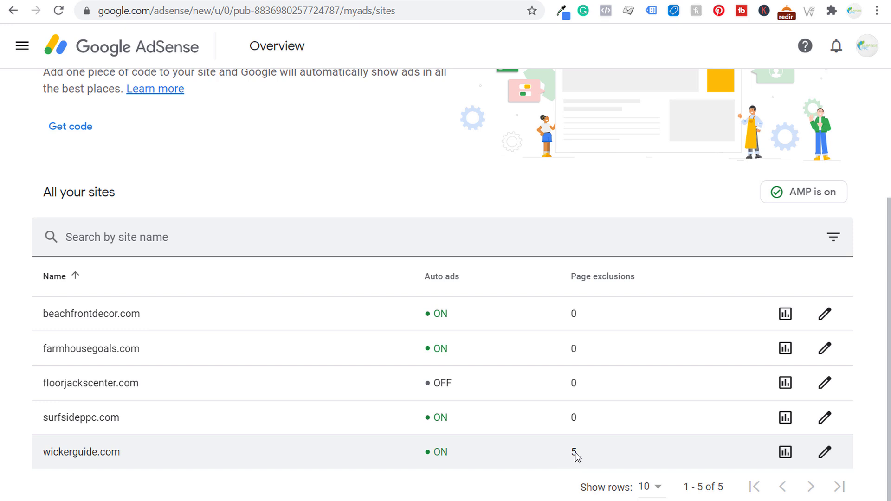
- Look over the available ad unit types and the wickerguide.com entry in the sites list
scroll(237, 235, "up", 3)
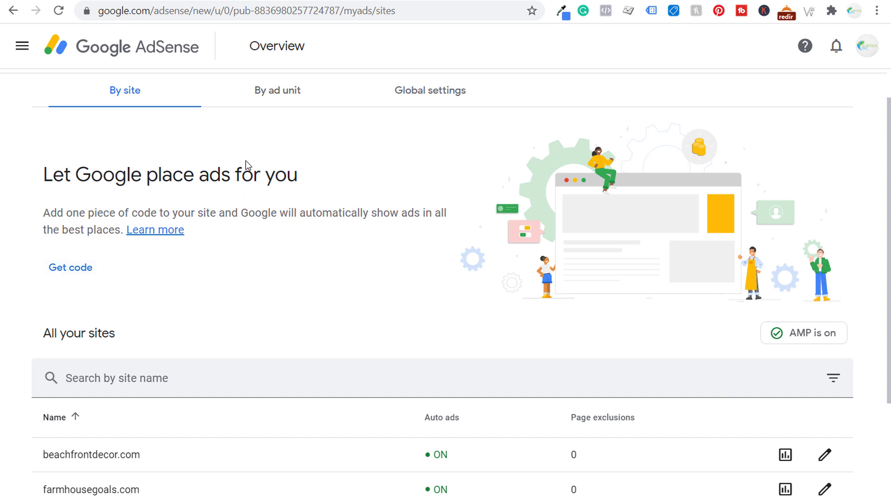
left_click(251, 93)
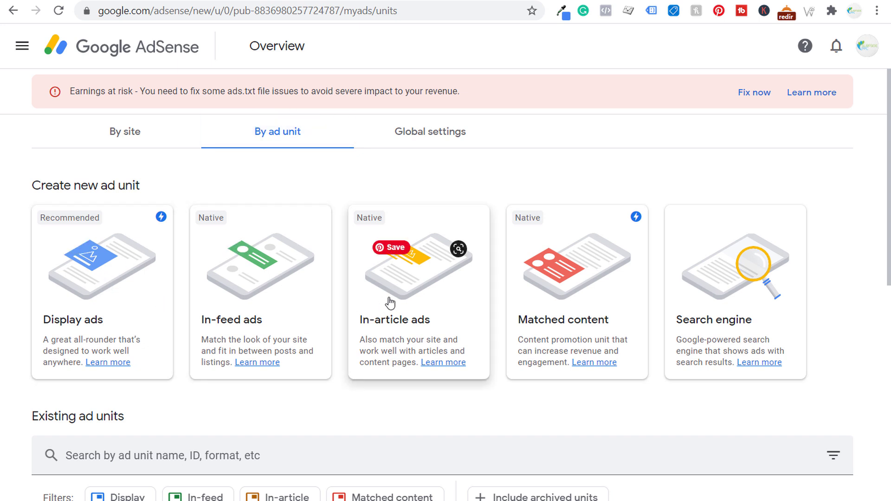
left_click(143, 135)
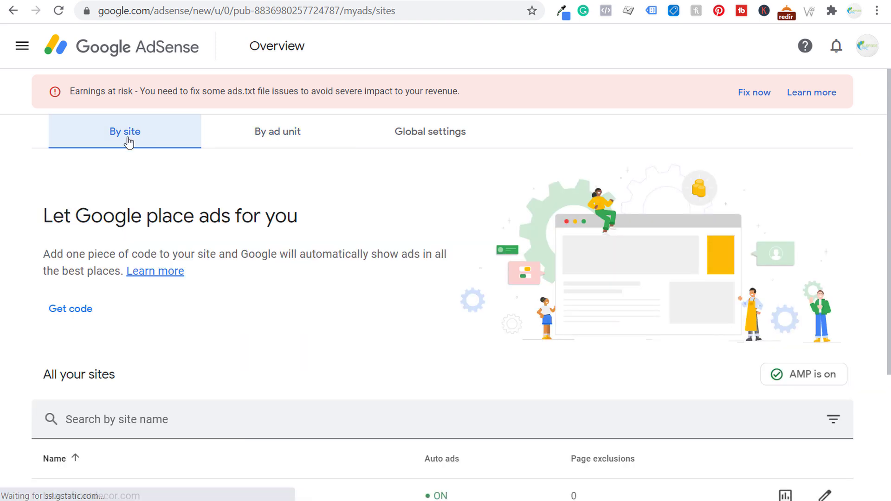
scroll(344, 312, "down", 3)
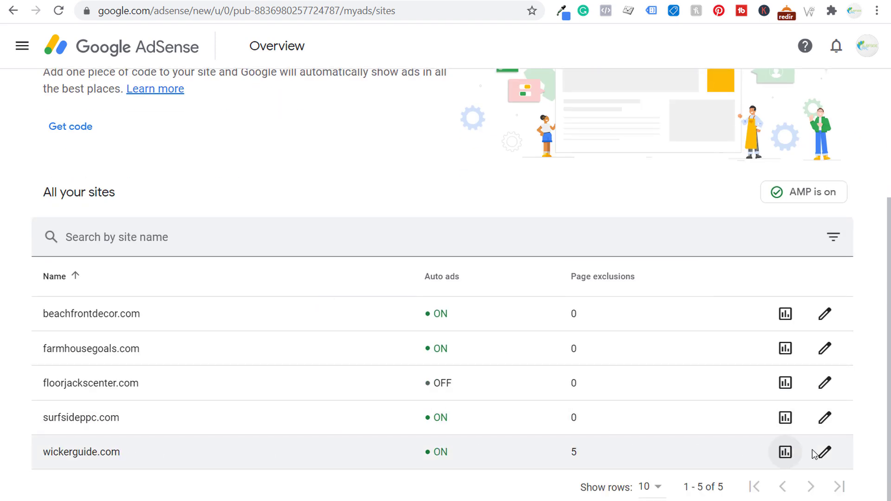
left_click(825, 454)
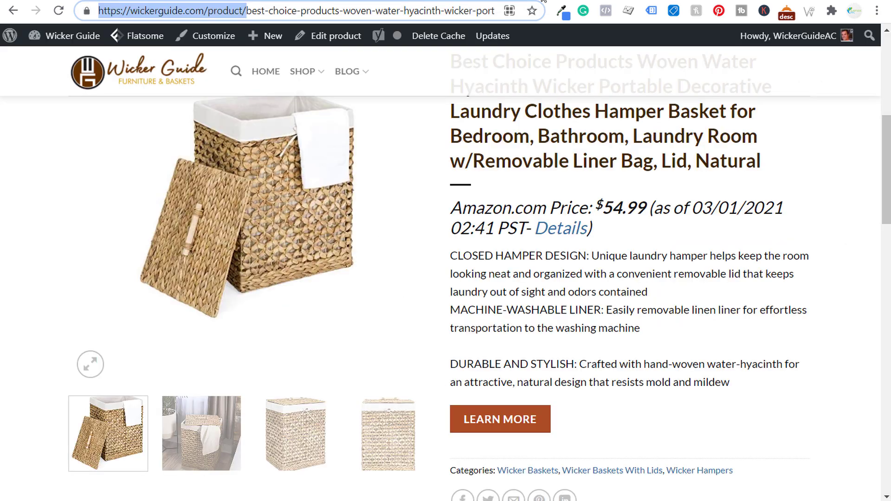
- Check the area above the hamper product on the live site and the Ad Inserter plugin's page on WordPress.org
scroll(620, 272, "up", 8)
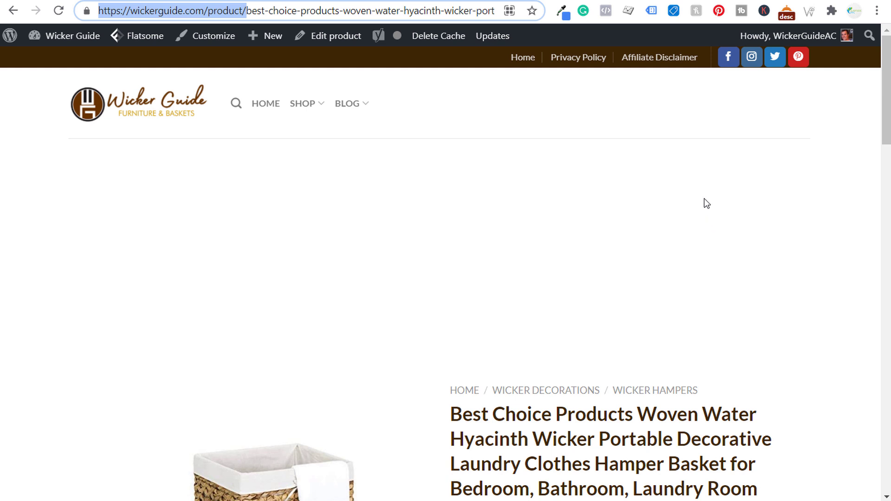
key("Left")
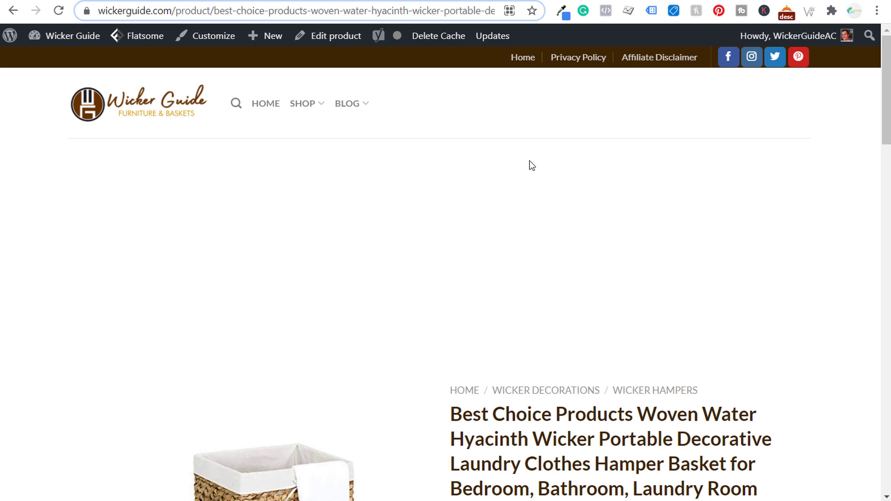
left_click(233, 2)
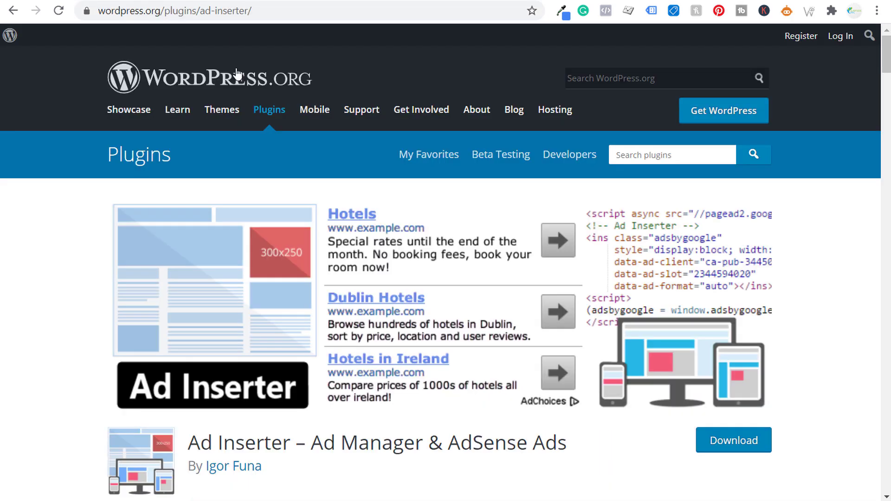
scroll(189, 291, "down", 3)
left_click_drag(189, 307, 308, 306)
left_click(385, 305)
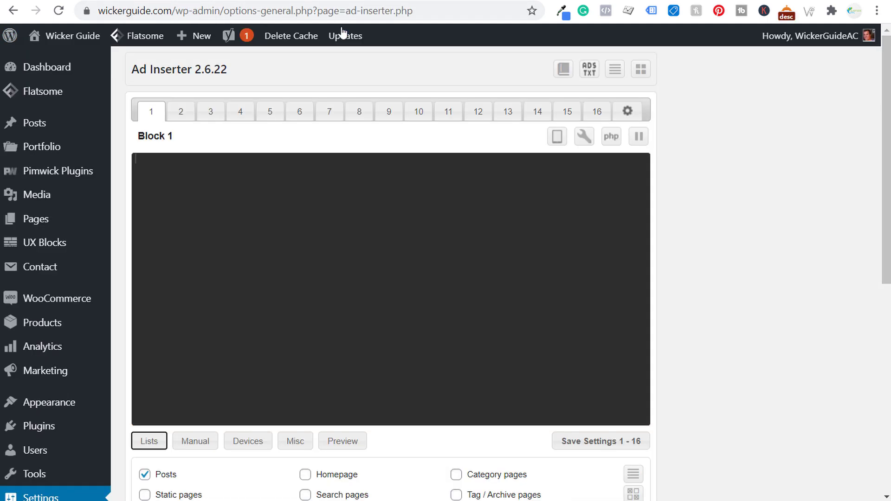
- Review the page type, insertion and list options of Block 1 in the site's Ad Inserter settings
scroll(204, 259, "down", 6)
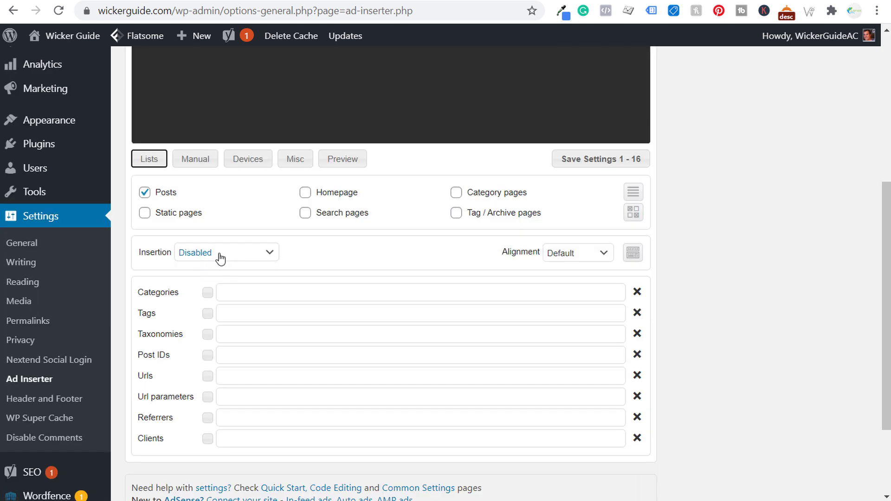
scroll(204, 223, "down", 1)
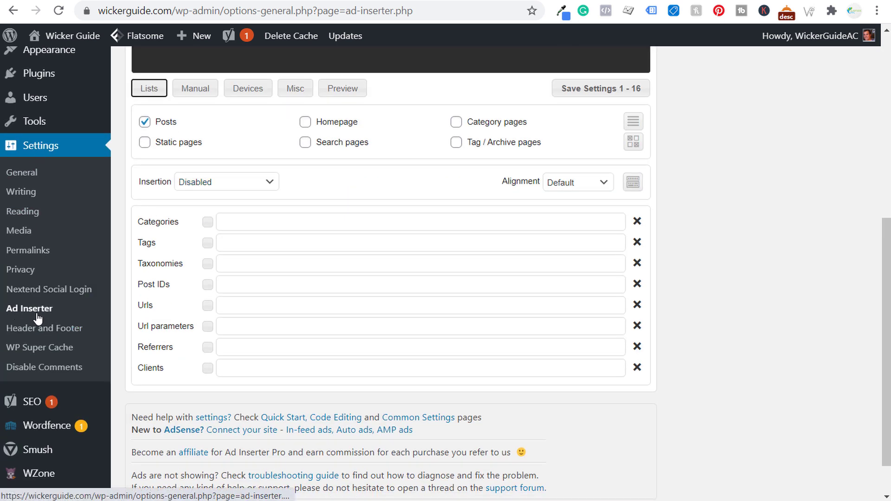
scroll(774, 232, "up", 7)
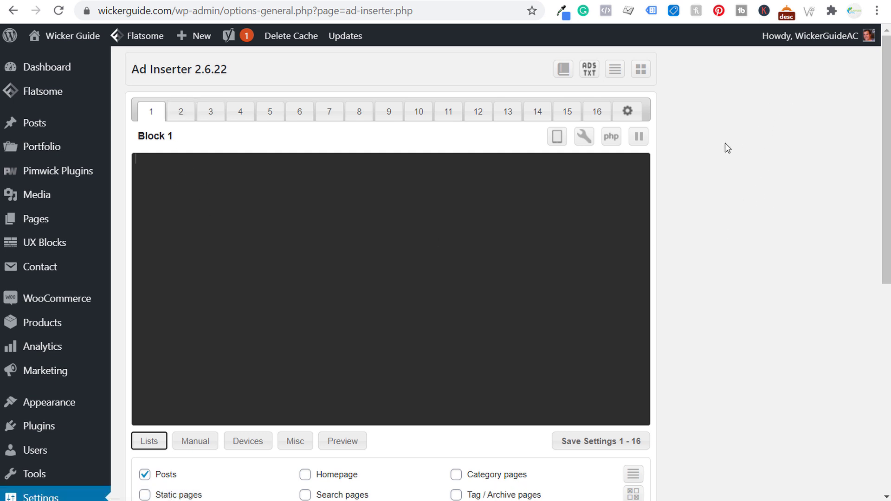
- Switch back to AdSense and start a new display ad unit with the Fixed ad size of 728 by 90
left_click(564, 1)
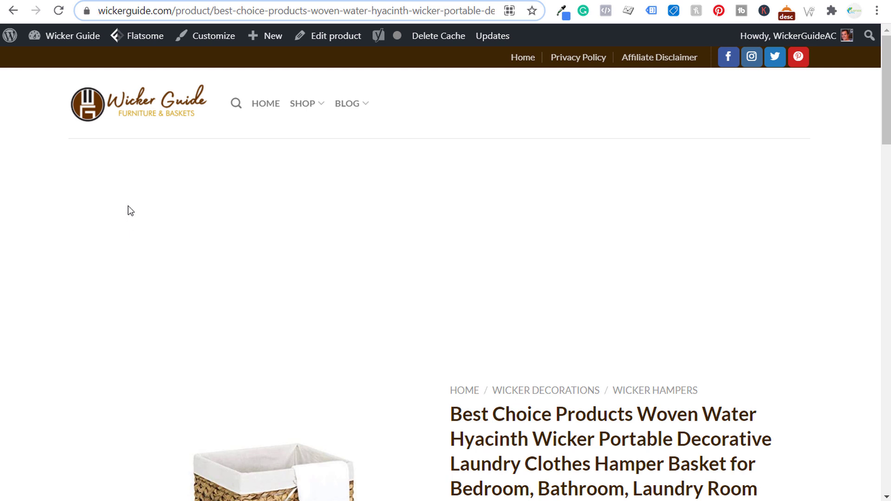
left_click(13, 11)
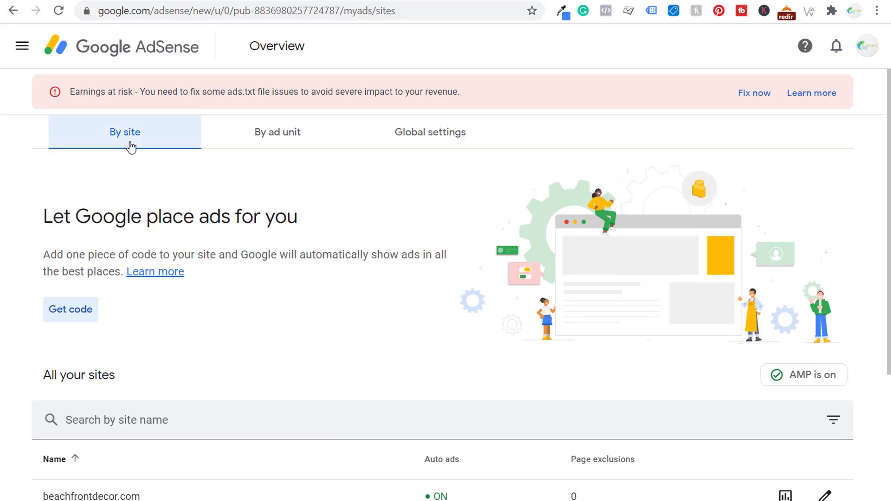
left_click(309, 135)
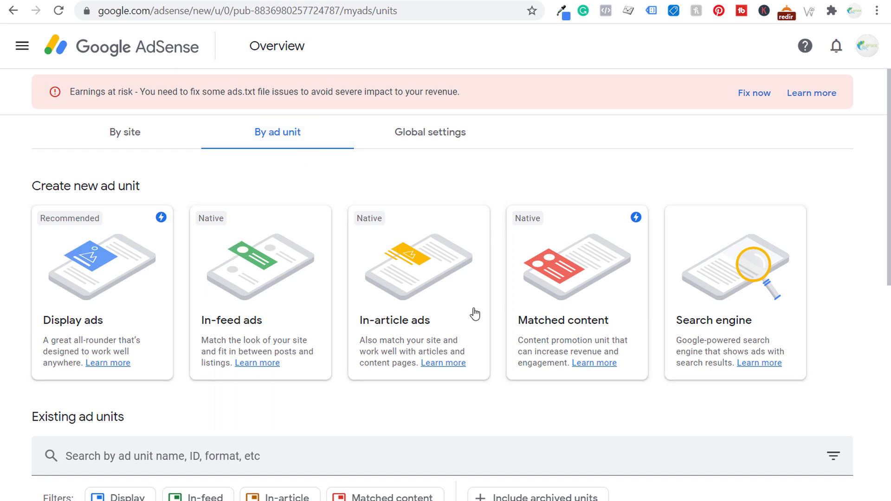
left_click(95, 302)
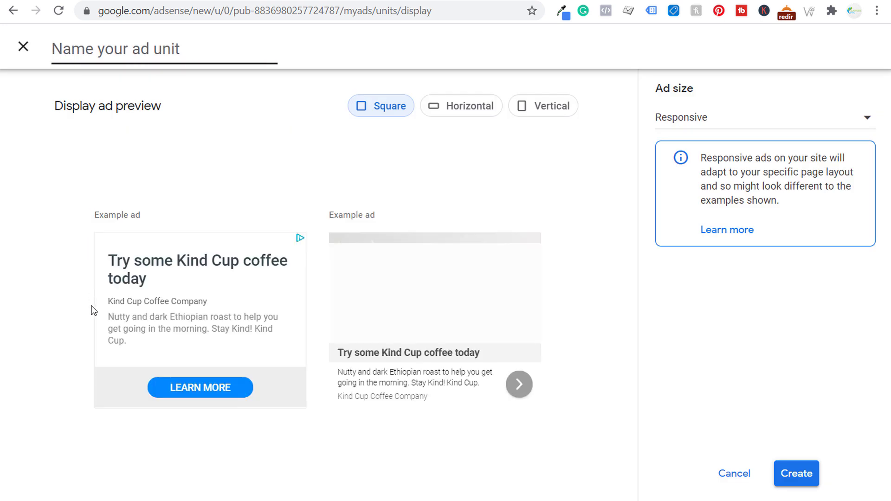
left_click(718, 120)
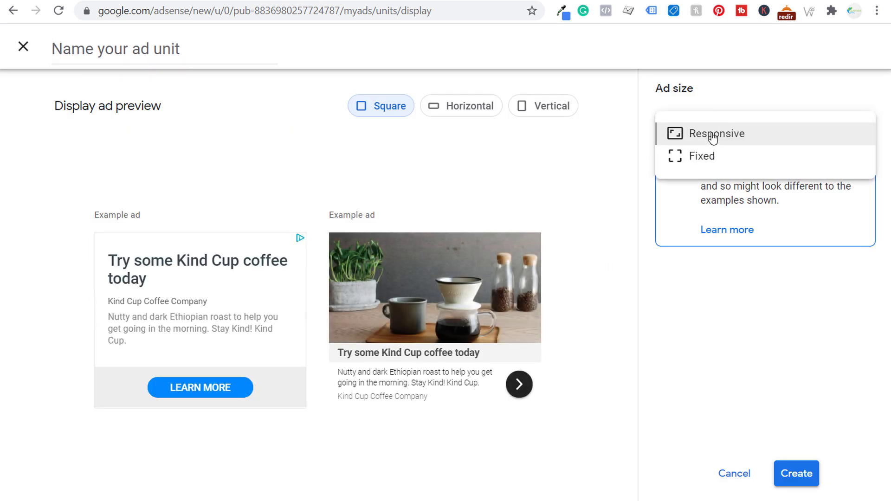
left_click(676, 155)
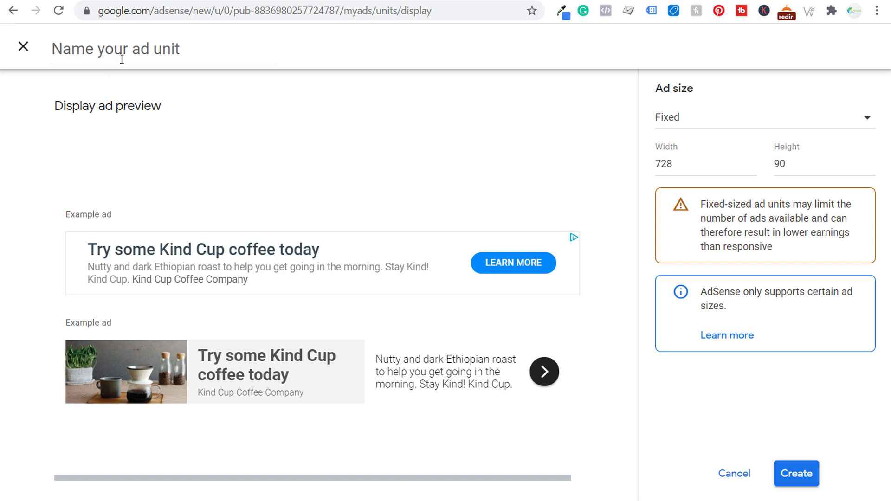
- Create the ad unit under the name Product Pages Wicker Guide 728x90 and copy its HTML code snippet
left_click(105, 46)
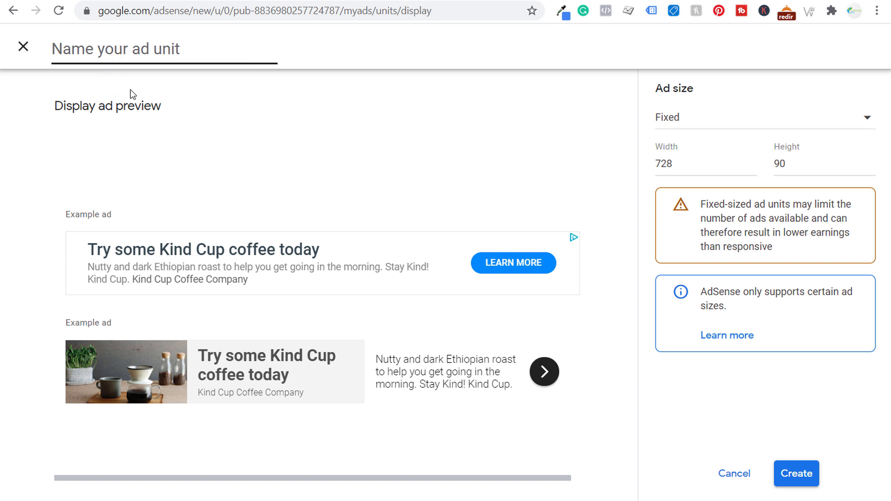
type("Product Pages")
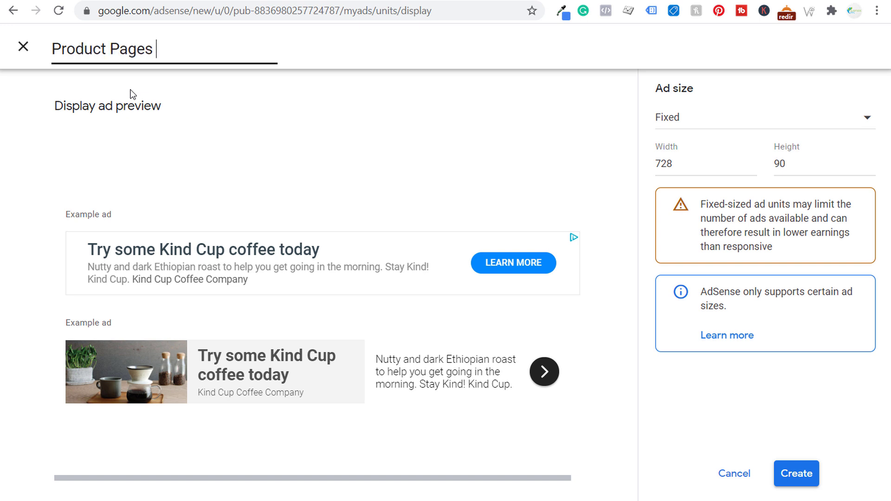
type(" Wicker Guide 728x90")
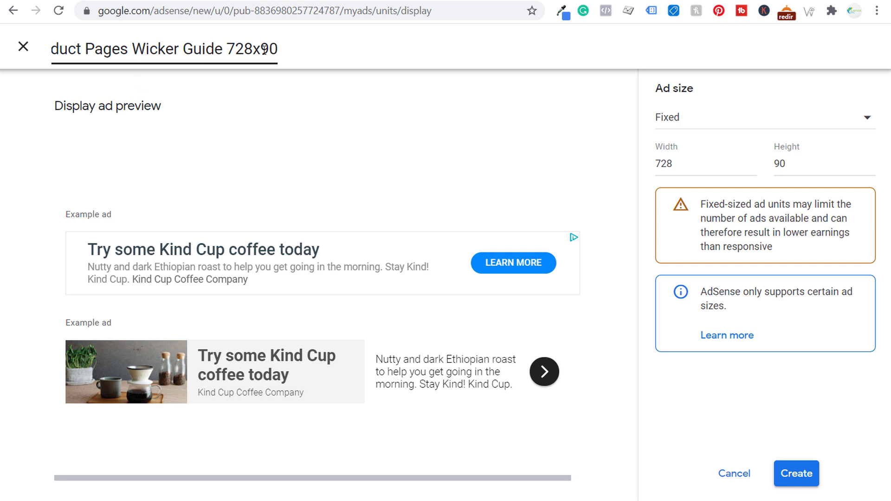
left_click(809, 482)
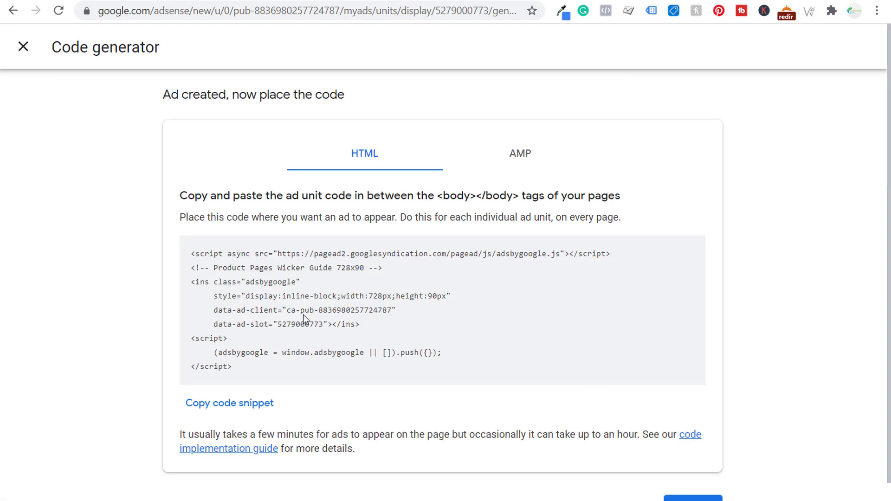
left_click(263, 404)
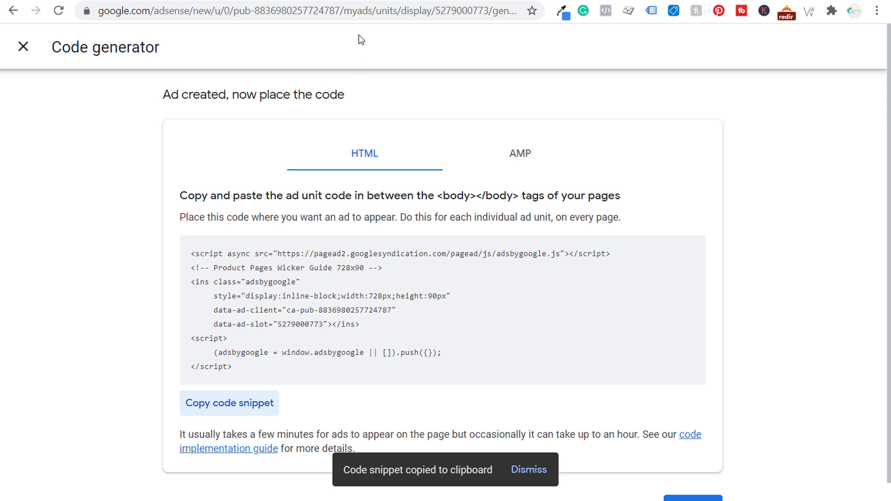
left_click(357, 1)
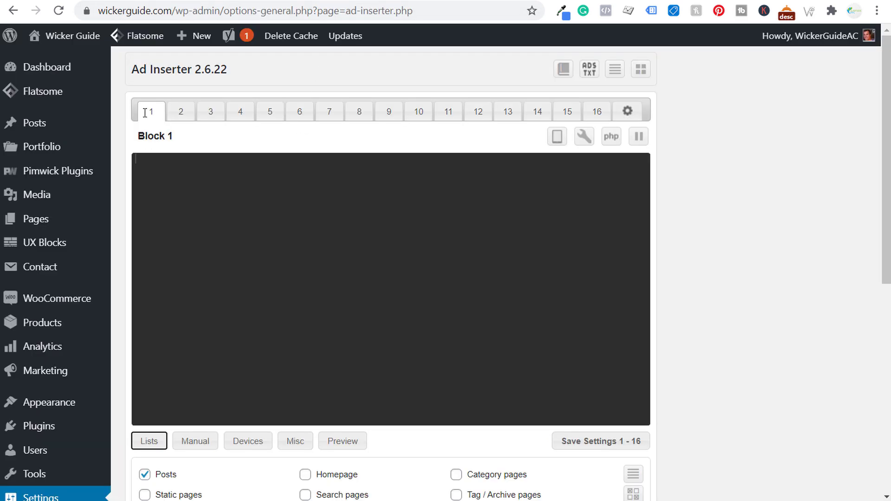
left_click(205, 166)
key("ctrl+v")
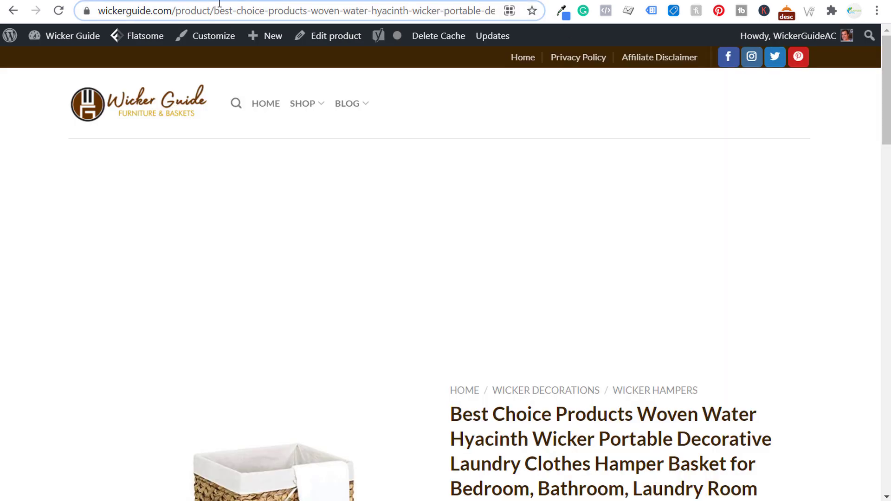
left_click_drag(216, 10, 91, 14)
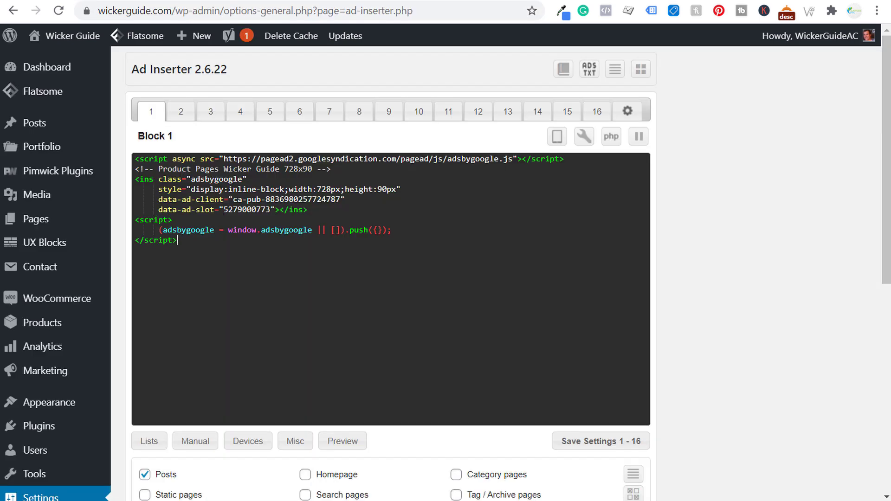
- Enable Block 1 on static pages in addition to posts
scroll(725, 206, "down", 5)
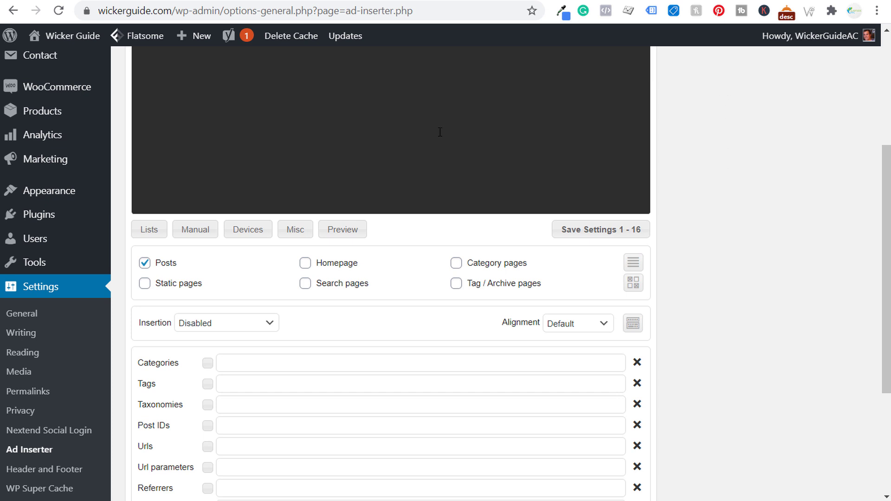
left_click(170, 291)
left_click(219, 326)
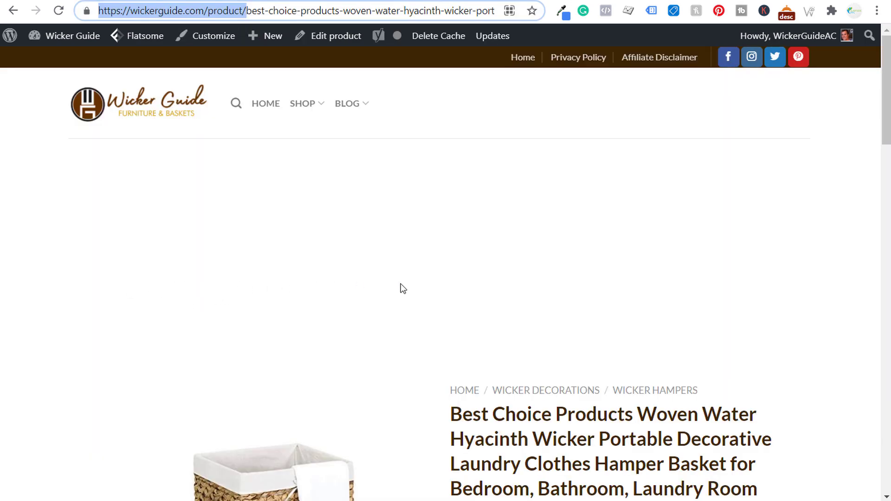
- Examine the product page and the Best Wicker Bistro Sets post for possible ad positions, and return to the Ad Inserter settings
scroll(477, 223, "down", 4)
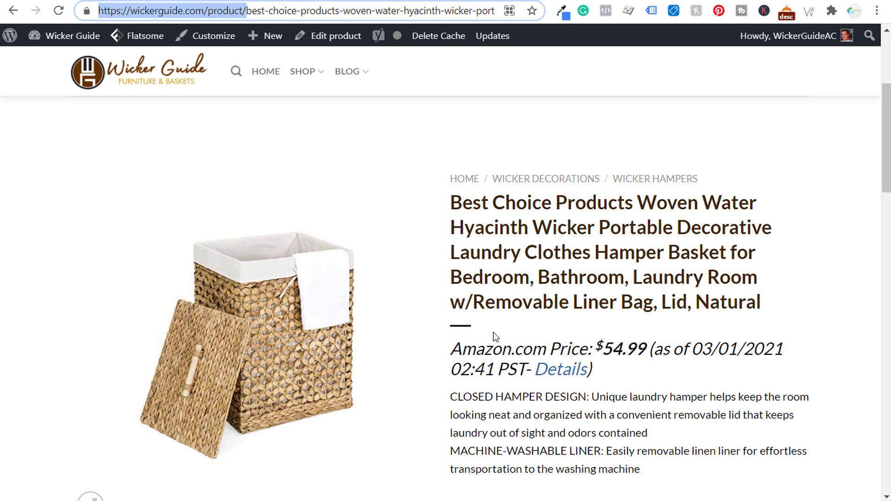
scroll(527, 334, "up", 5)
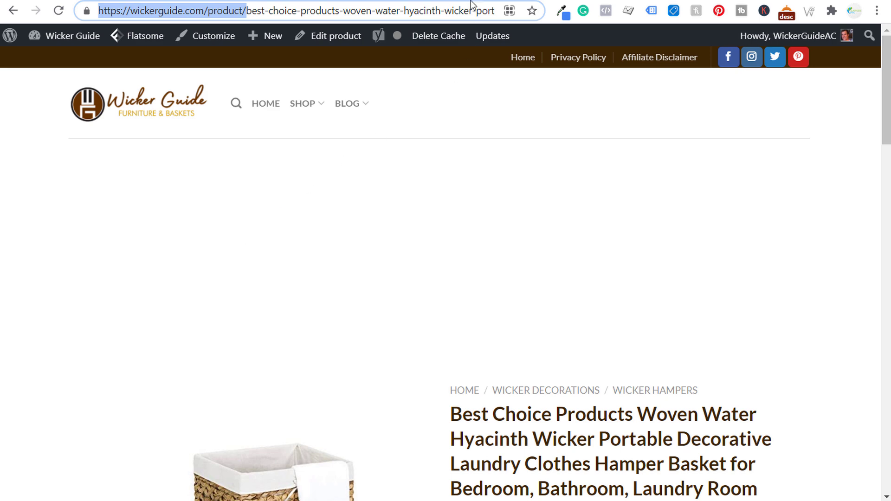
key("alt+Left")
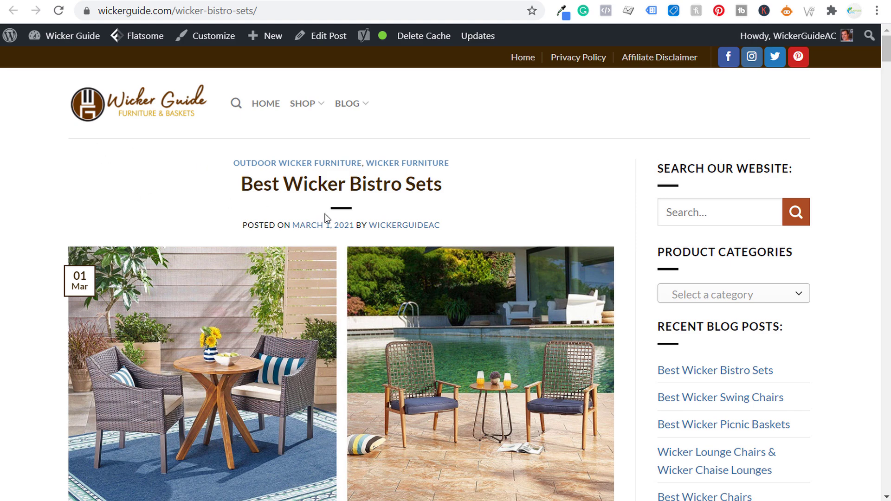
scroll(441, 181, "down", 4)
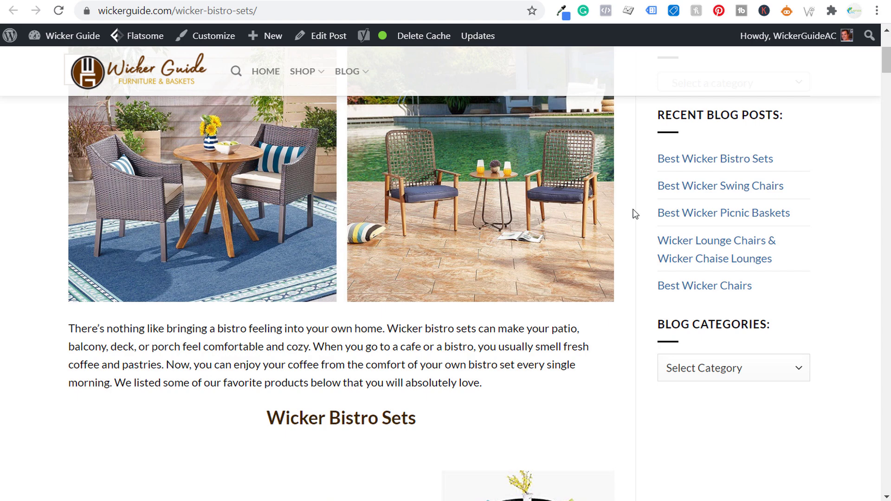
scroll(635, 214, "up", 3)
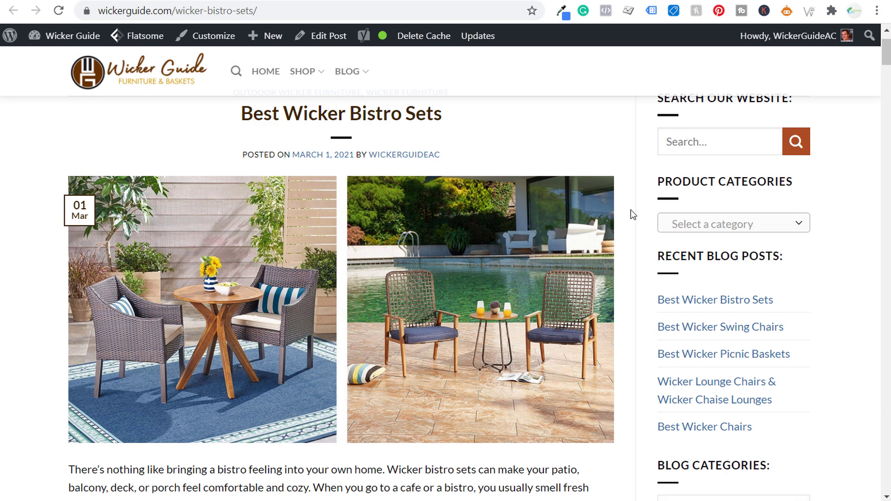
left_click(342, 1)
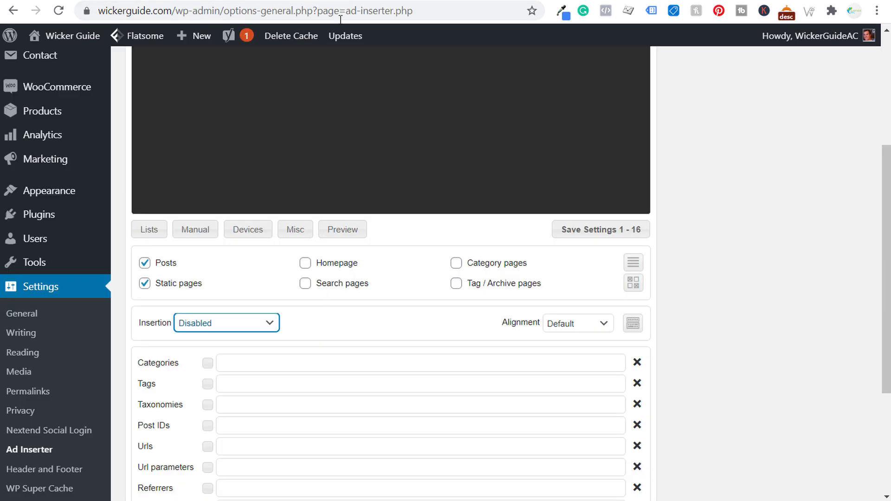
- Try After paragraph as Block 1's insertion position and compare it with the text layout of the Best Wicker Bistro Sets post
left_click(224, 324)
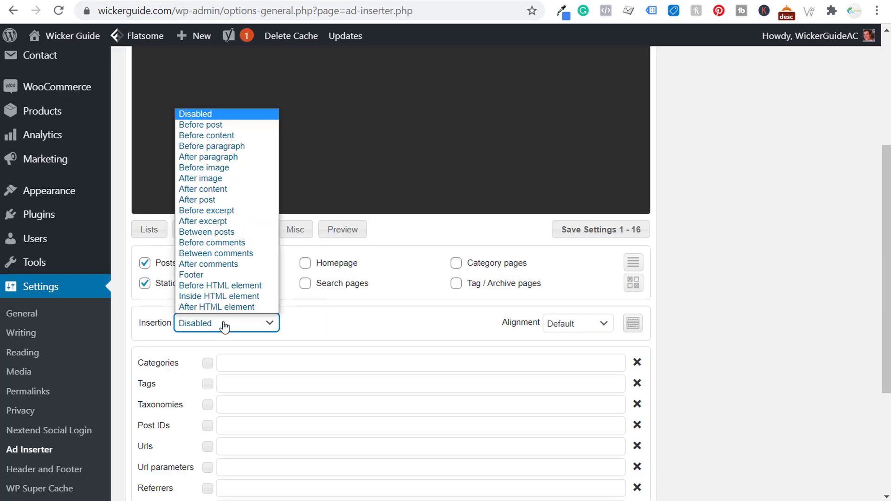
left_click(224, 157)
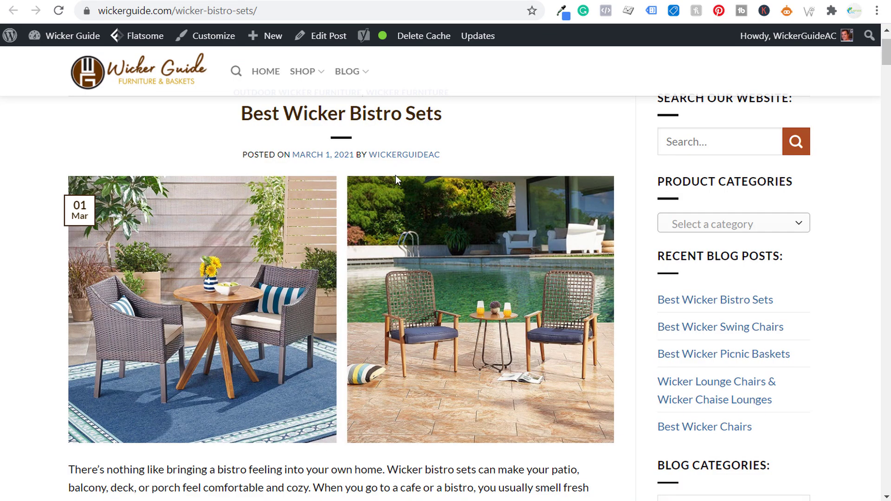
scroll(74, 306, "down", 5)
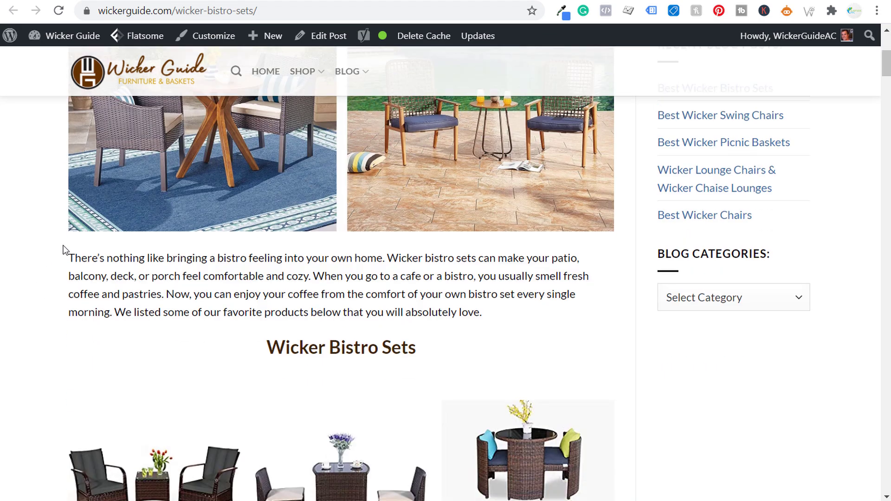
scroll(400, 236, "down", 8)
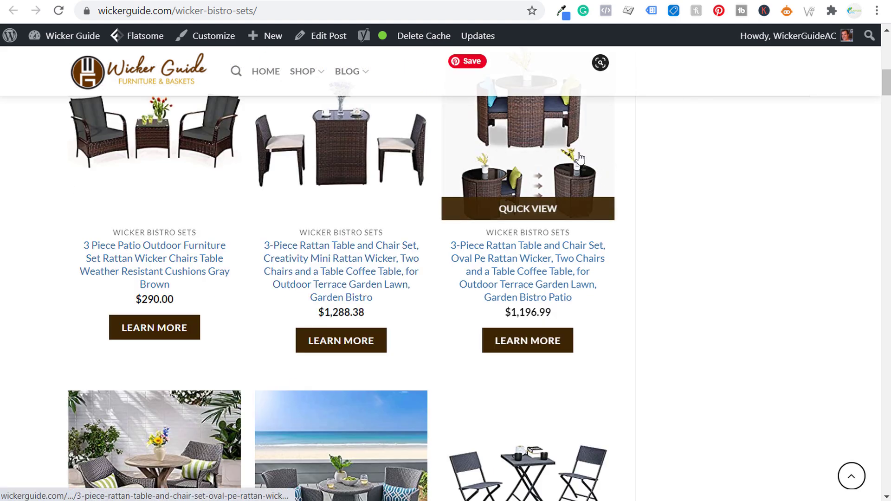
scroll(125, 191, "down", 11)
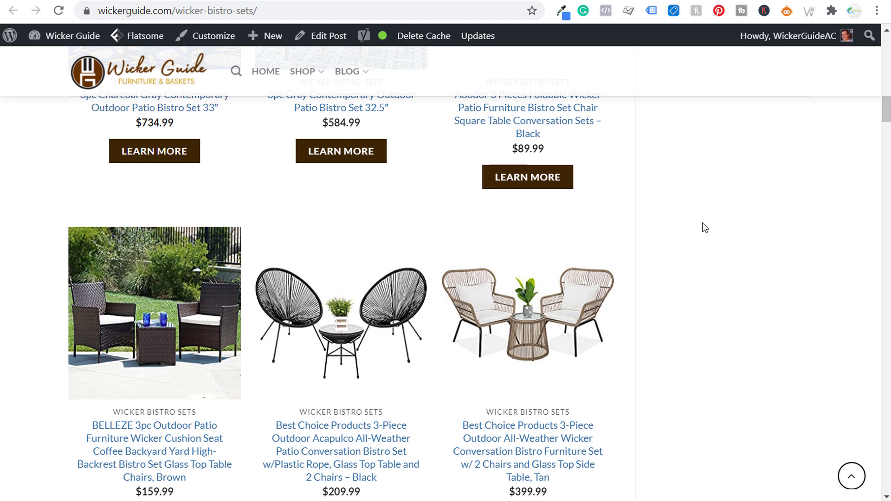
scroll(636, 169, "up", 20)
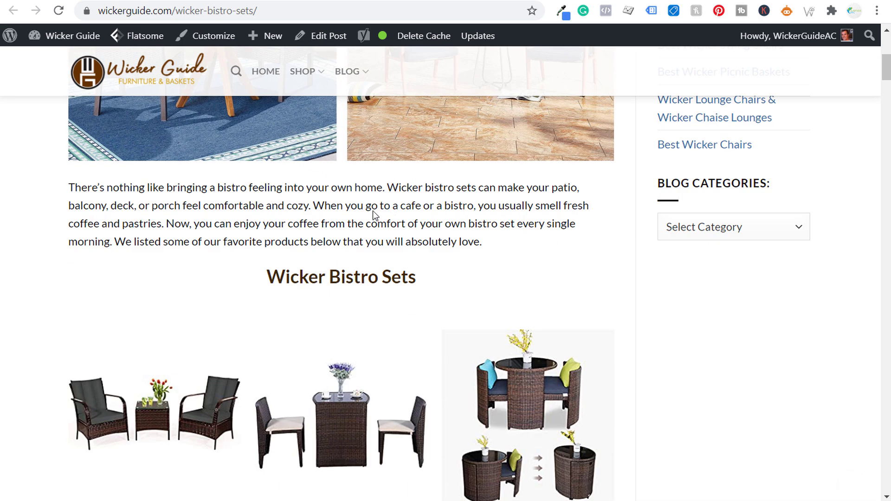
scroll(388, 221, "up", 8)
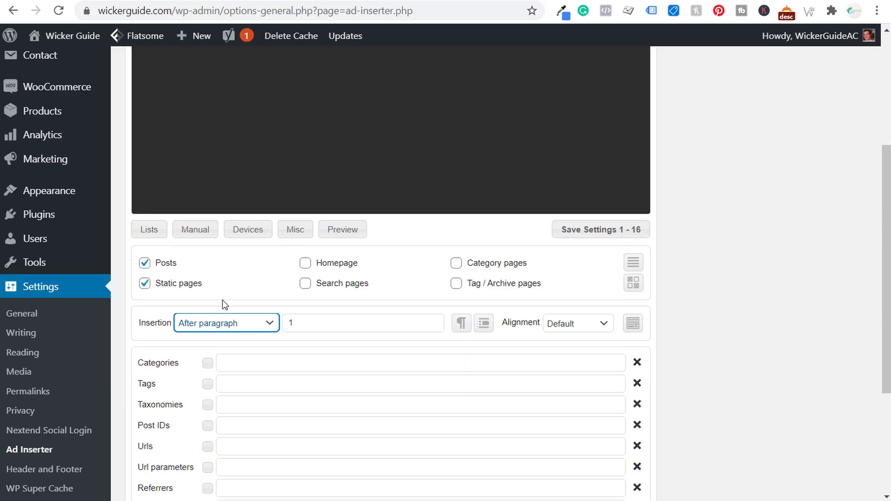
- Set the insertion position of Block 1 to Before post
left_click(225, 325)
left_click(237, 123)
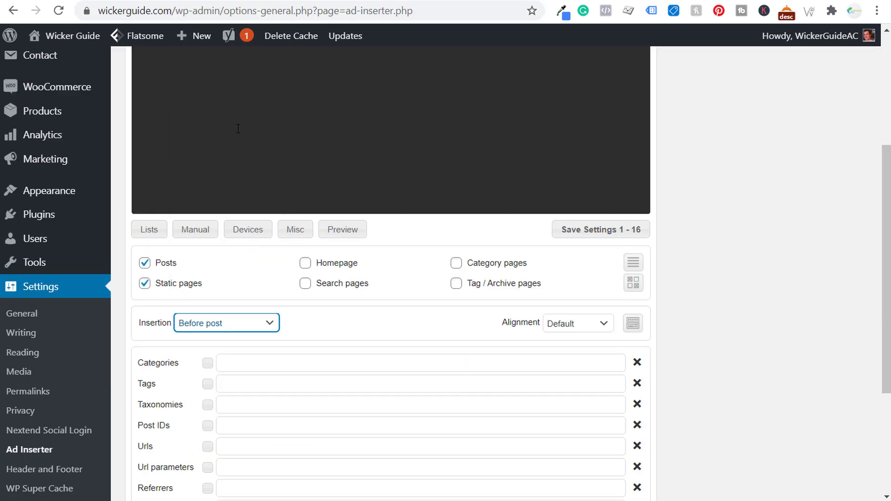
scroll(238, 128, "up", 5)
scroll(774, 204, "down", 6)
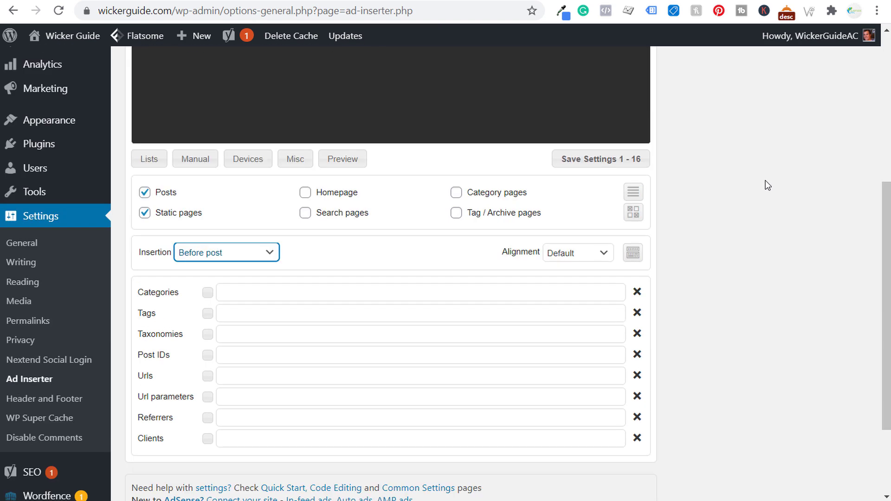
- Enter /product/ as the Urls list entry of Block 1 and save the Ad Inserter settings
left_click(158, 161)
left_click(159, 163)
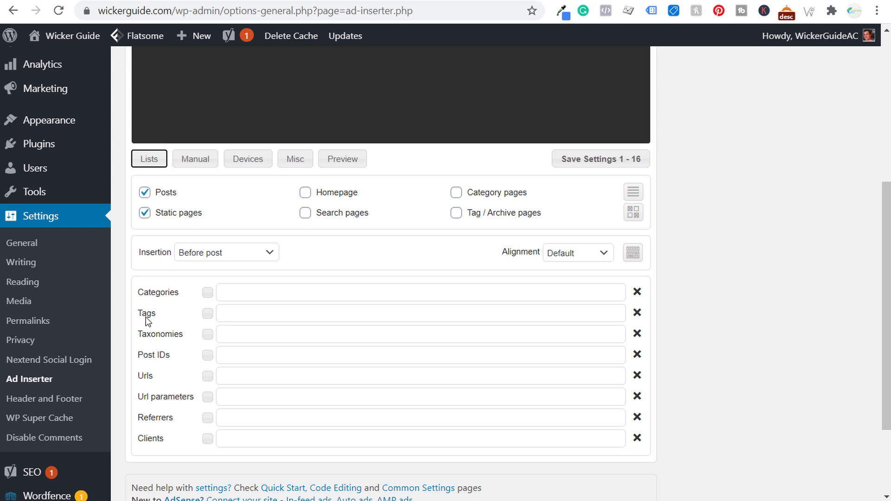
left_click(155, 375)
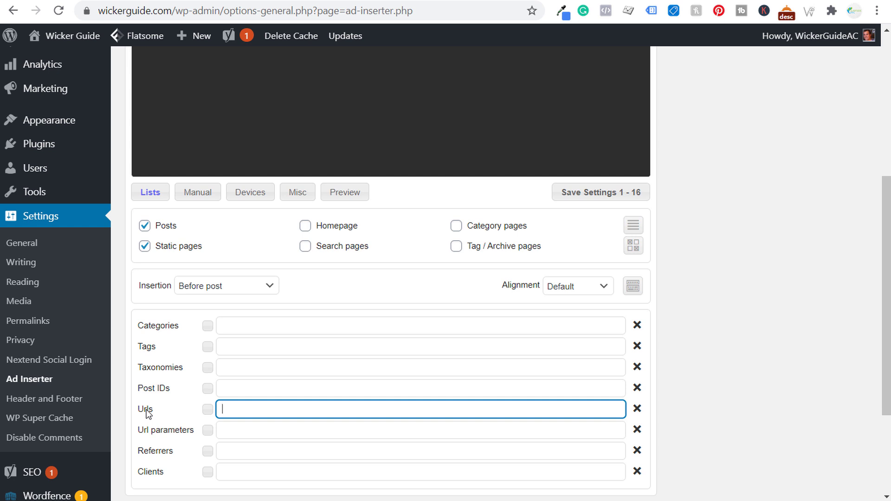
mouse_move(250, 413)
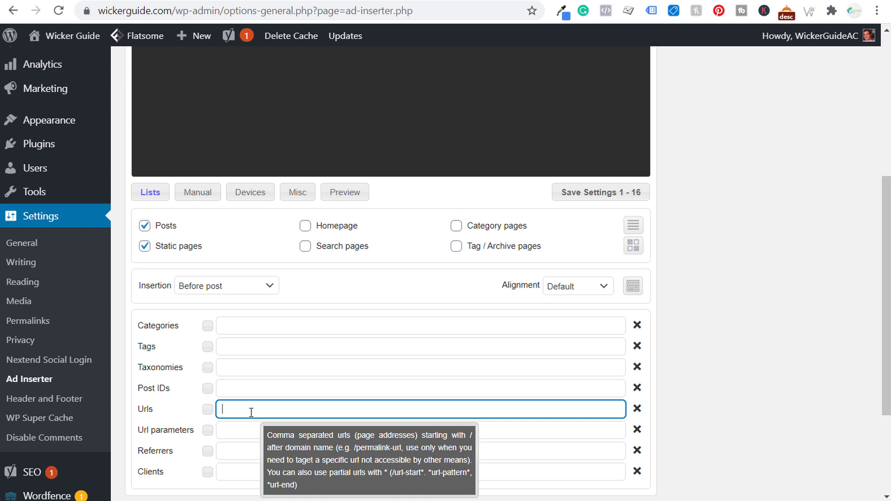
type("product")
left_click_drag(296, 414, 198, 398)
scroll(406, 263, "up", 5)
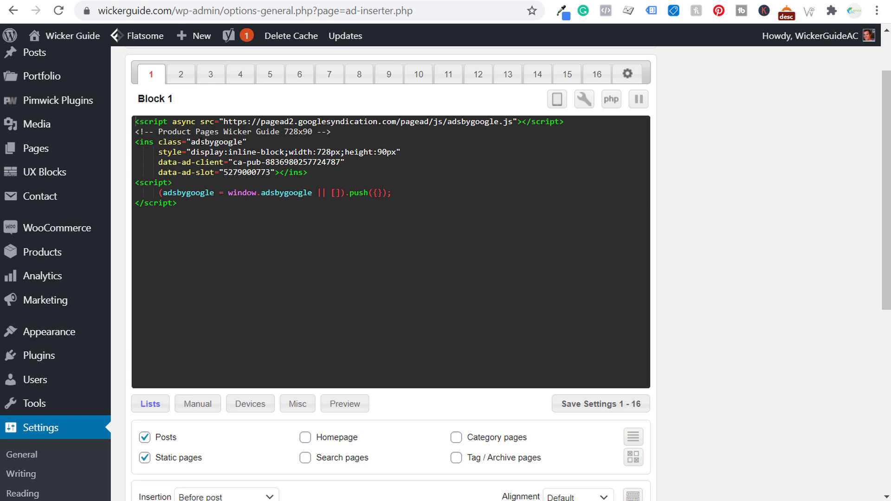
scroll(309, 203, "down", 5)
left_click(717, 336)
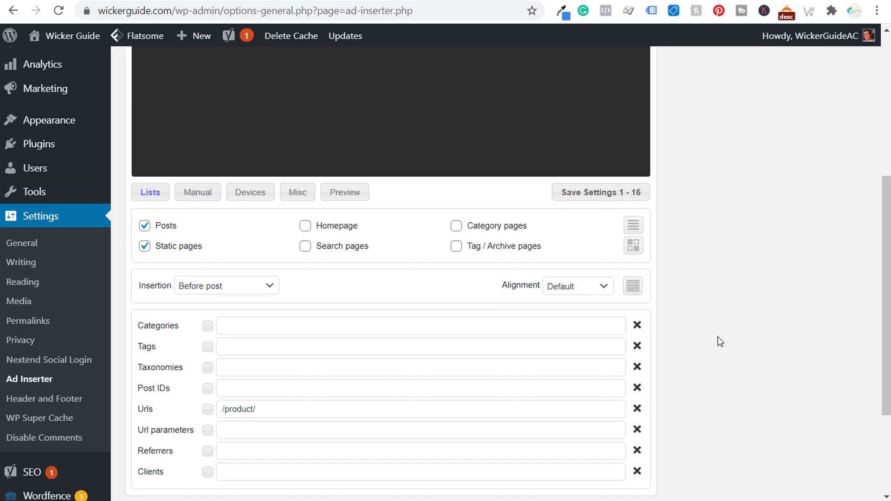
left_click(606, 193)
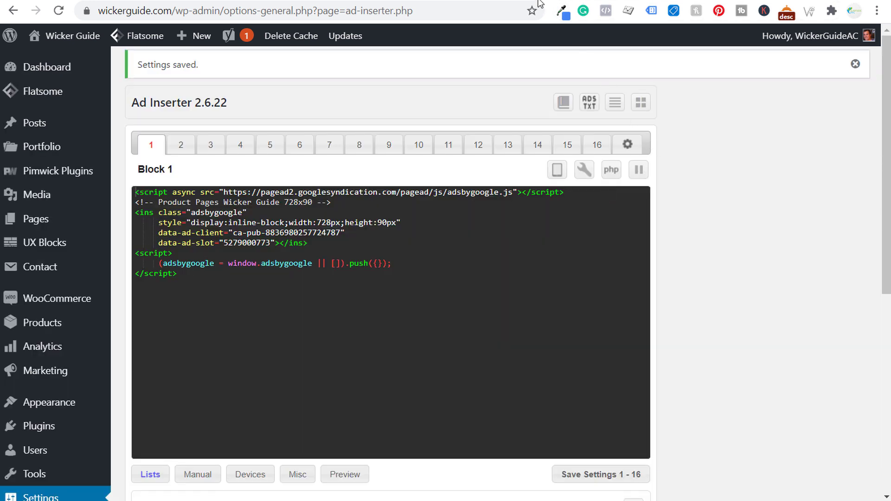
- Check the ad placement on the product page, and review the ad formats in AdSense's settings preview for wickerguide.com
left_click(539, 1)
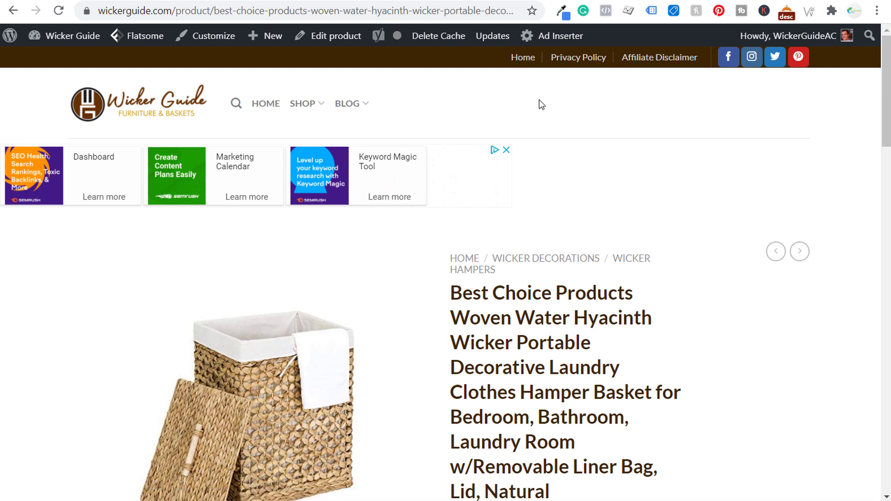
left_click(33, 10)
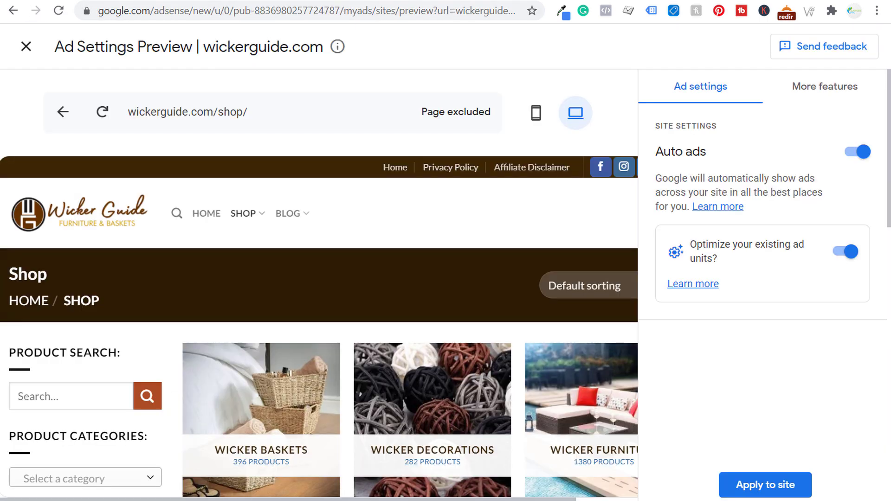
scroll(737, 283, "down", 5)
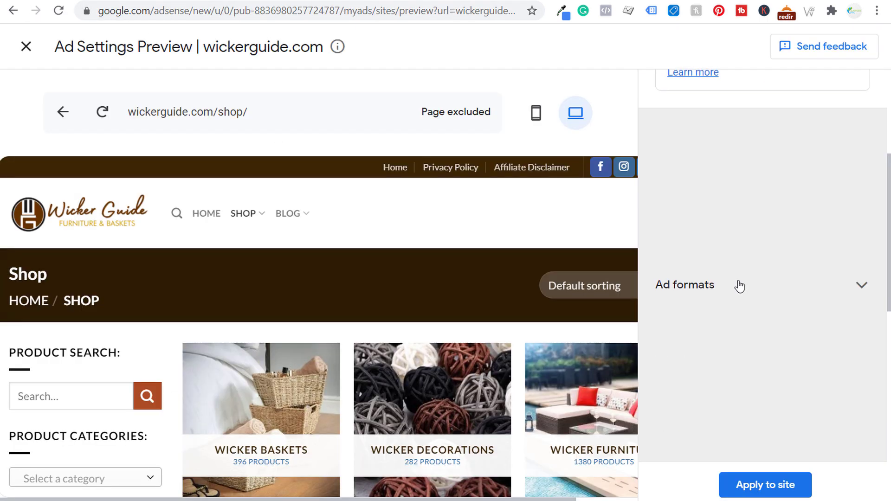
left_click(866, 289)
scroll(823, 274, "down", 10)
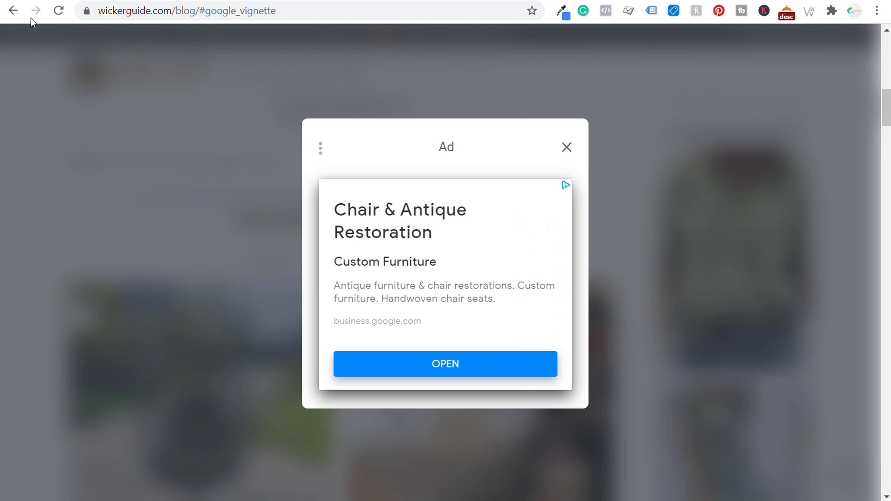
- Return to the AdSense ads overview and examine the Auto ads status and page exclusions listed by site
left_click(13, 10)
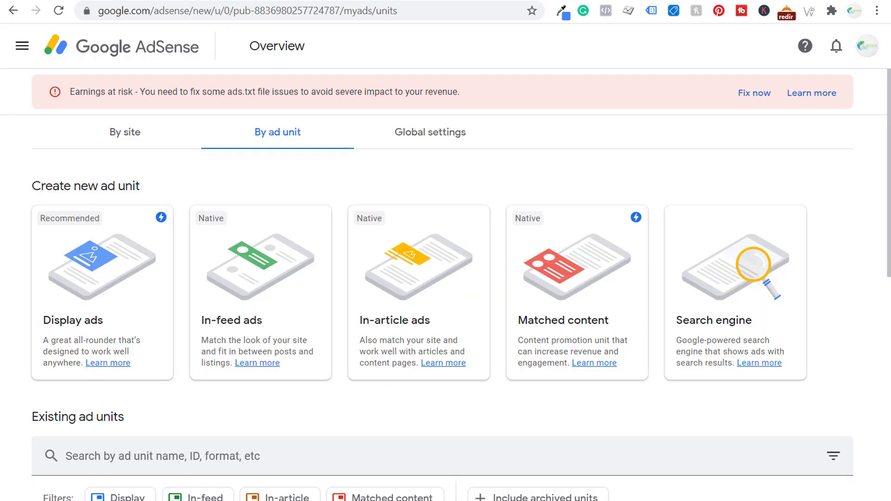
left_click(113, 133)
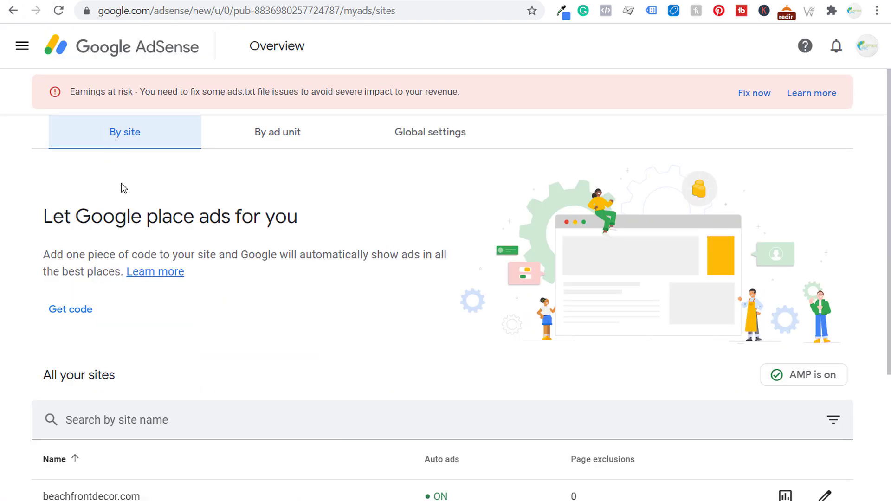
scroll(328, 248, "down", 4)
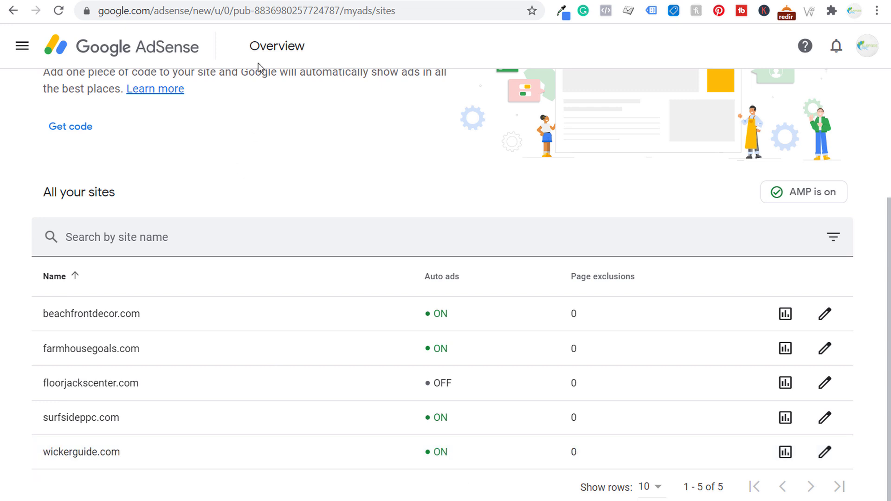
scroll(302, 154, "up", 3)
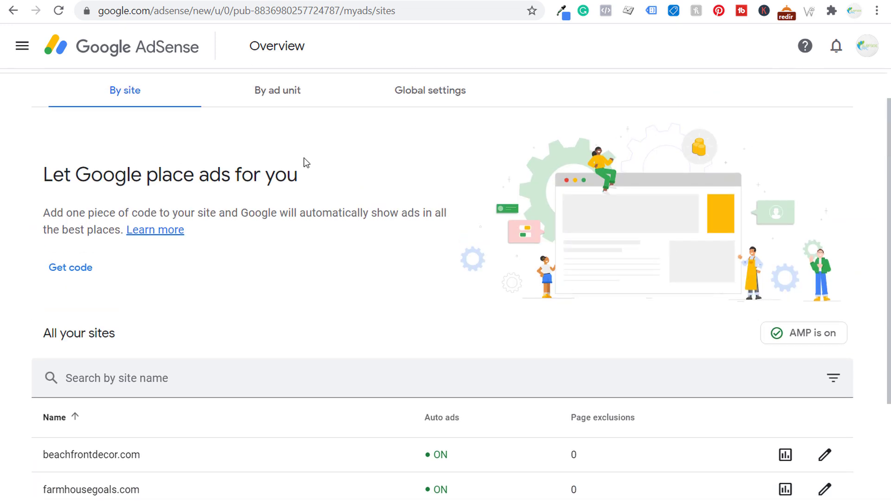
left_click(24, 52)
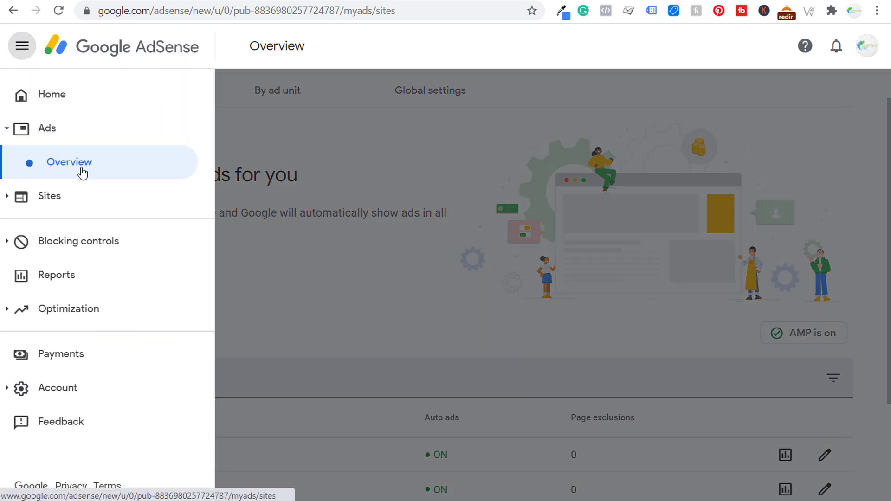
left_click(406, 195)
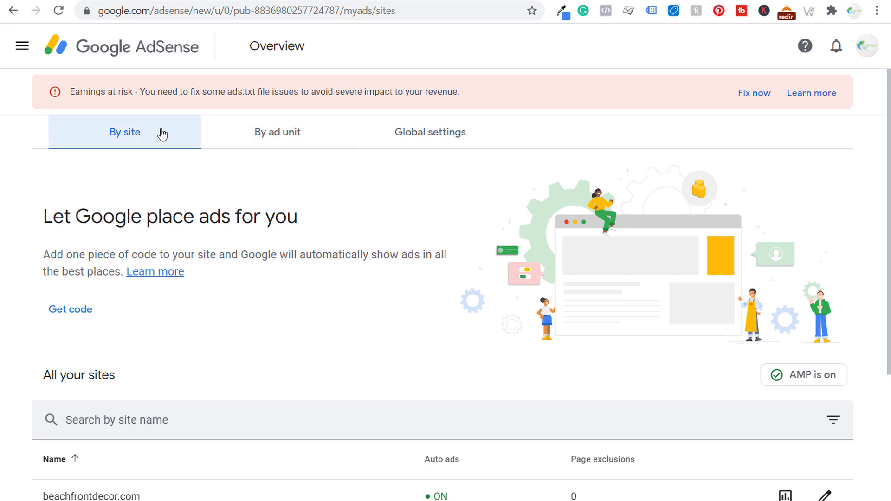
scroll(323, 186, "down", 4)
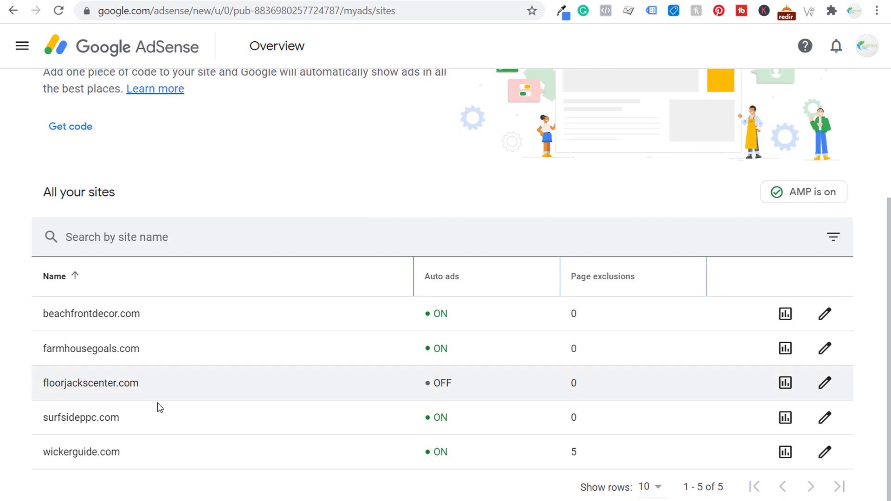
- Open the ad settings of wickerguide.com, review its ad formats and ad load, and apply the settings to the site
left_click(814, 458)
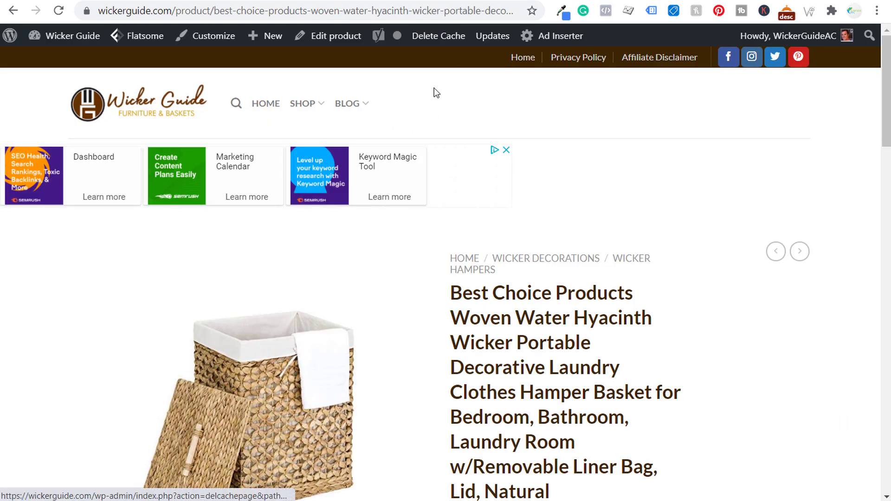
key("alt+Left")
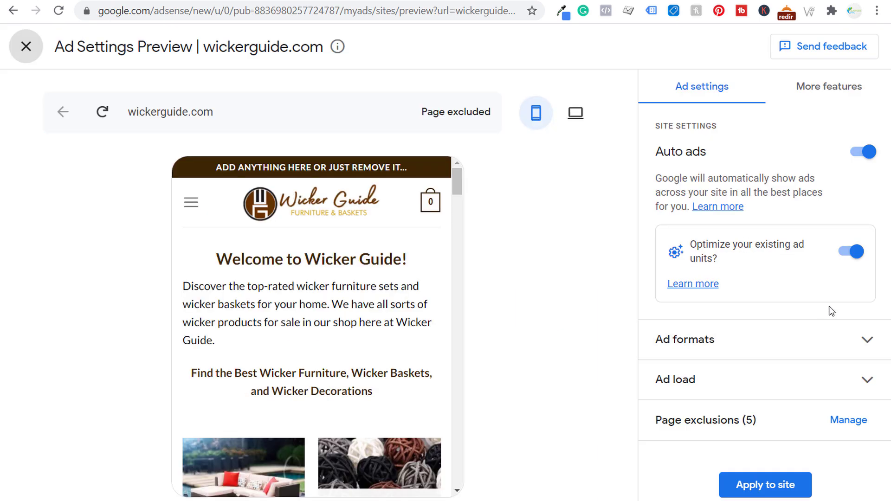
left_click(866, 341)
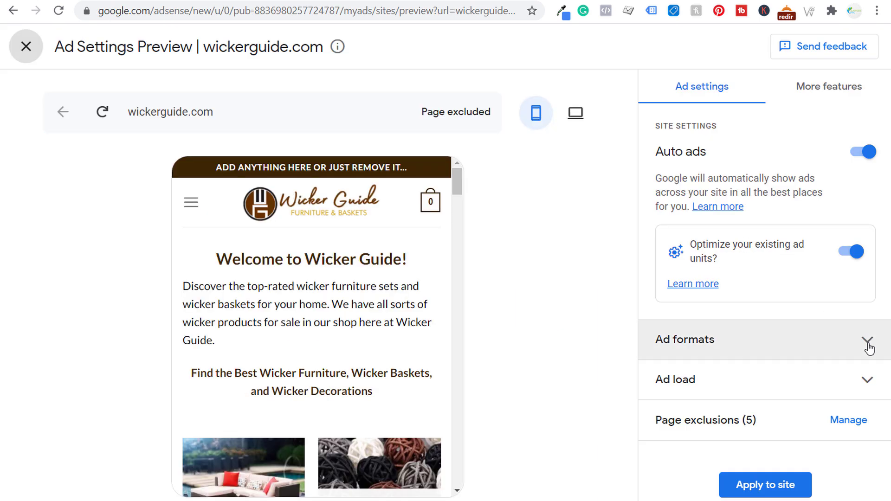
scroll(821, 348, "down", 10)
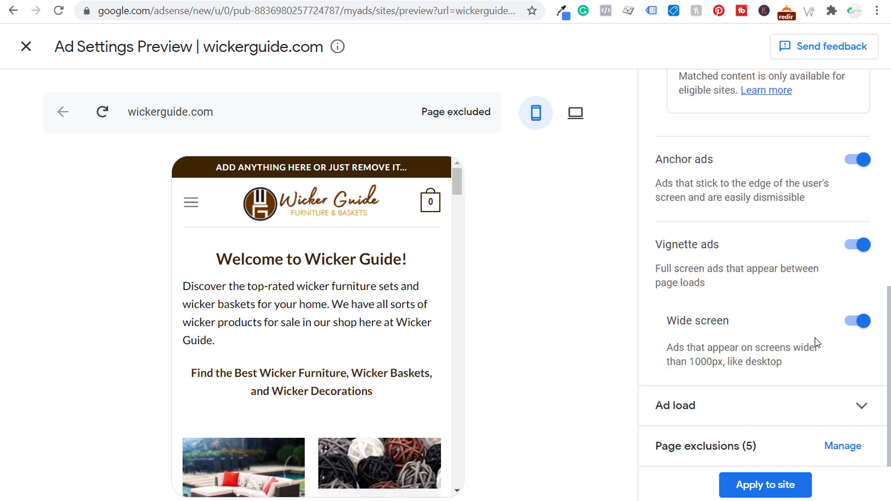
left_click(859, 420)
scroll(773, 325, "down", 2)
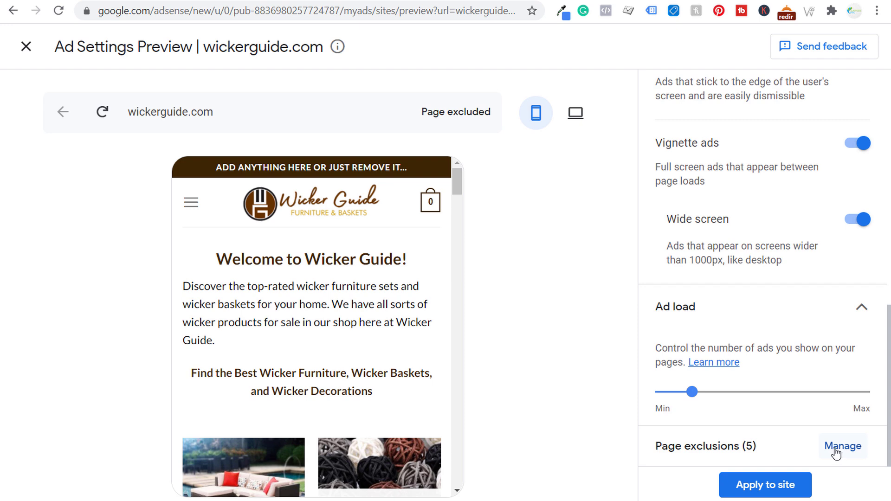
left_click(780, 498)
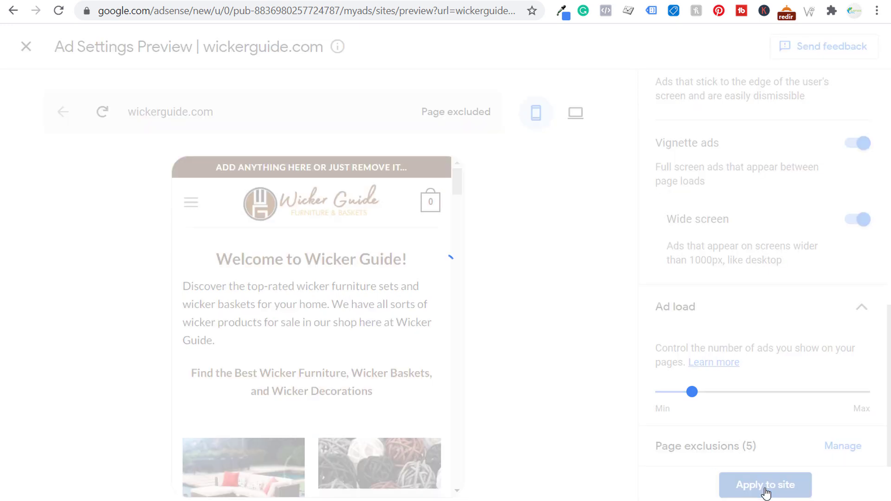